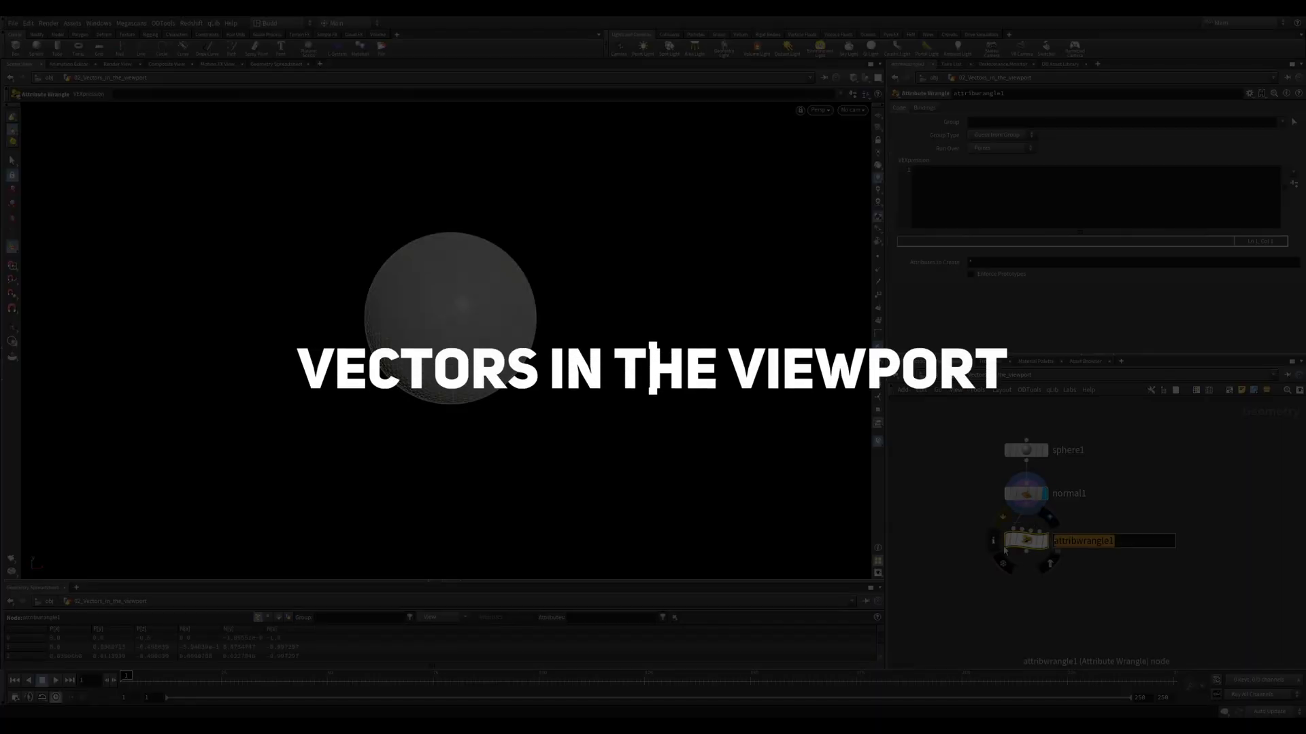
Step: Rename the attribute wrangle as make_some_noise and declare the vectors freq, amp and offset from channels chv("freq"), chf("amp") and chv("offset")
type("make_some_noise")
key("Return")
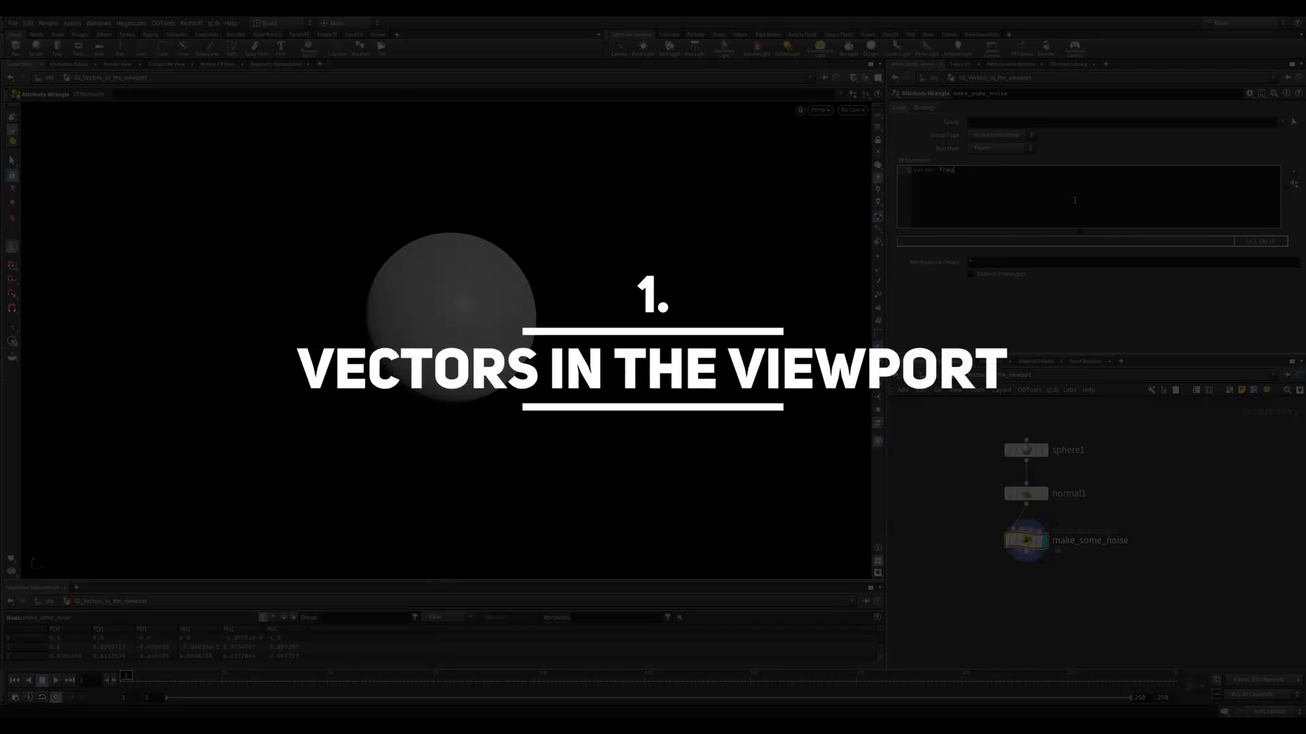
type("= chv(\"freq\")")
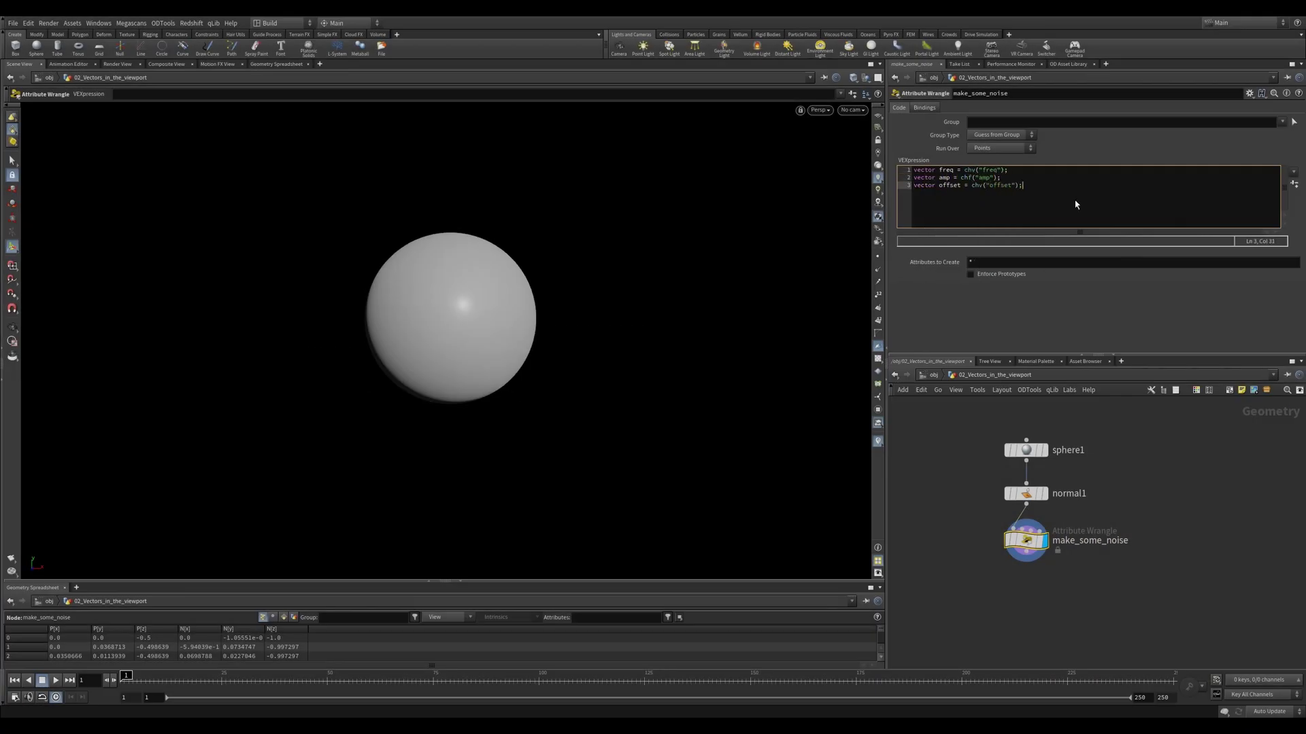
Step: Complete the wrangle code with vector noise = xnoise(v@P *freq + offset) * amp; and v@P += v@N * noise;
type("xnoise(v@P *freq + offset) * amp;")
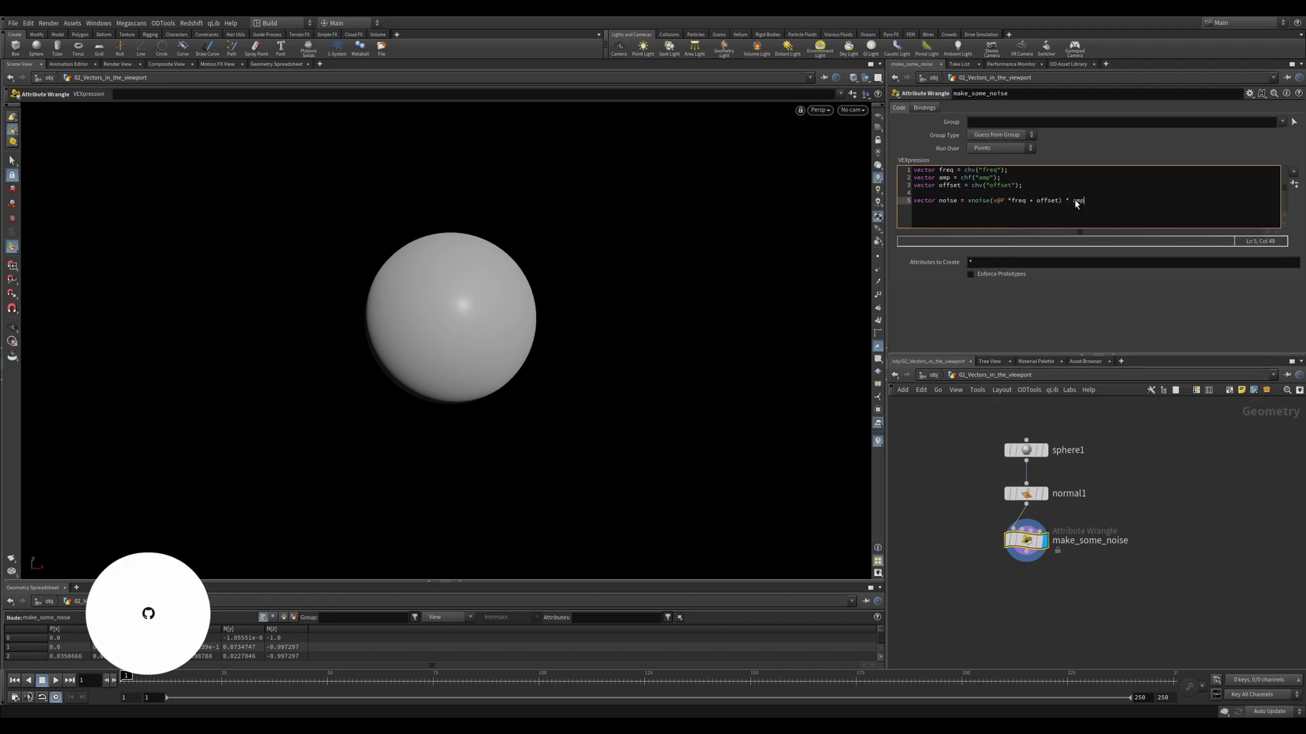
key("ctrl+s")
key("Return")
key("Return")
type("v@P +=")
Step: Create the wrangle's channel parameters, set Amp to 0.529 and adjust the noise parameters interactively in the viewport
left_click(1294, 184)
middle_click_drag(986, 289, 1033, 289)
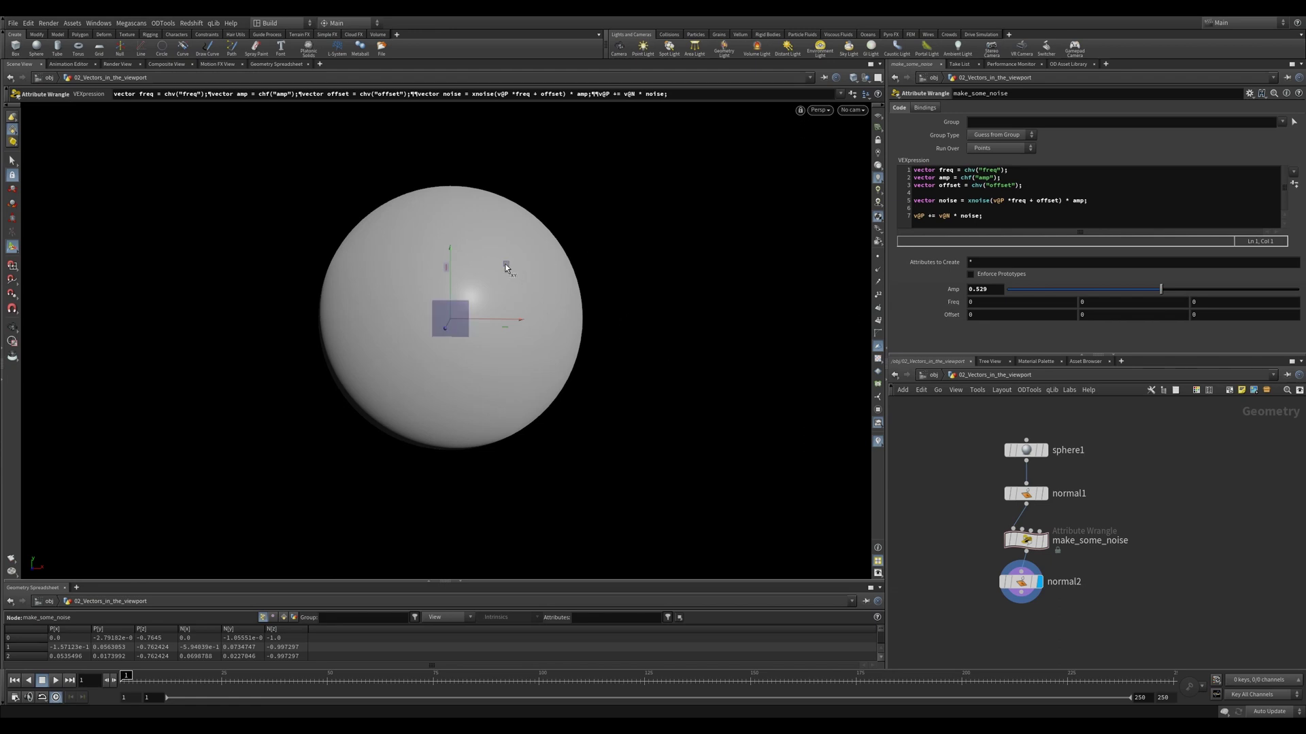
left_click_drag(604, 266, 358, 198)
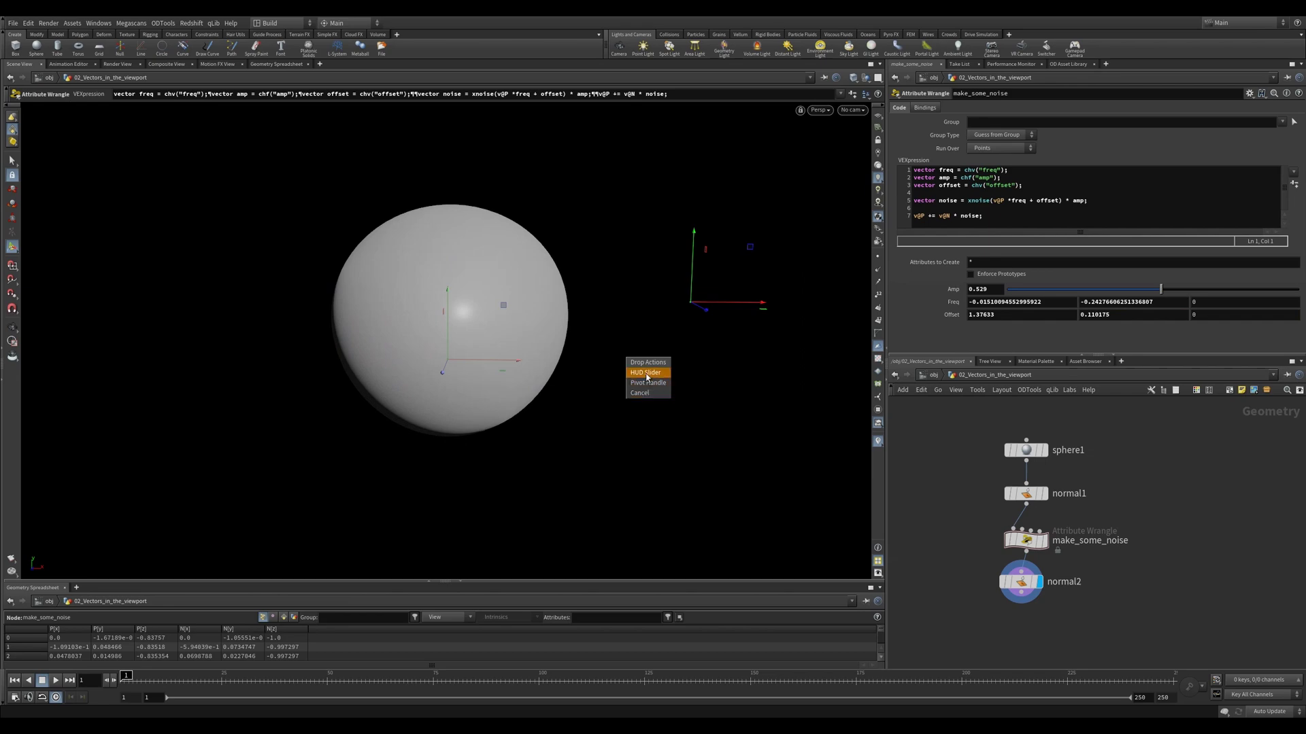
left_click_drag(138, 544, 782, 527)
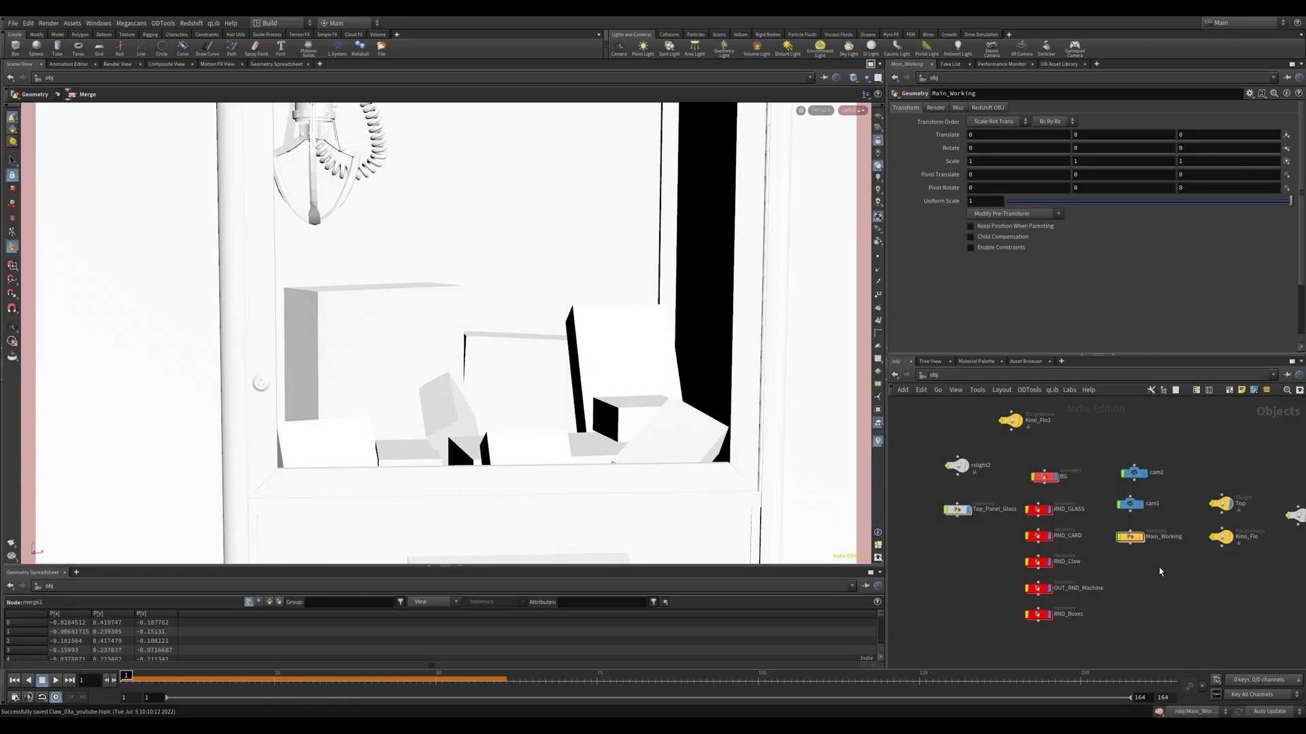
Step: Enter the Main_Working network and insert a Subdivide node between transform4 and null2 with increased depth and crease weight overridden to 10
double_click(1130, 537)
key("Delete")
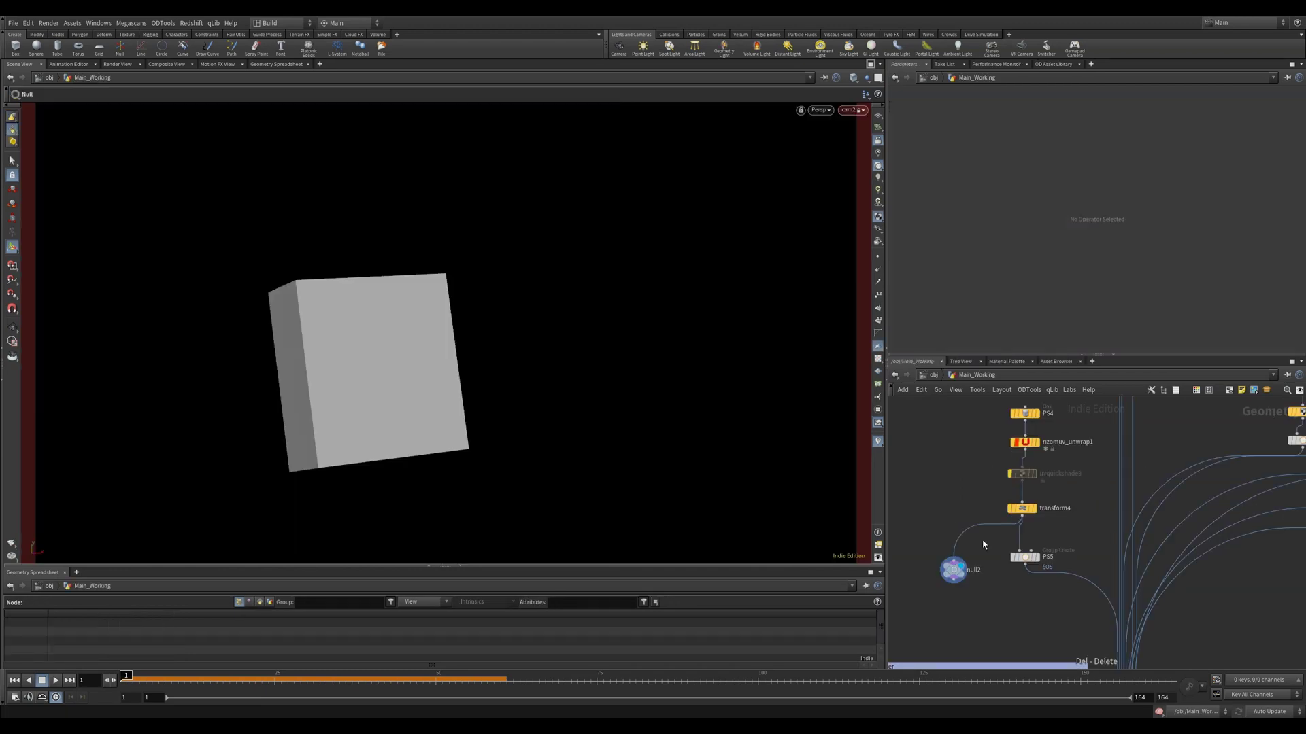
key("Tab")
key("Return")
left_click(969, 538)
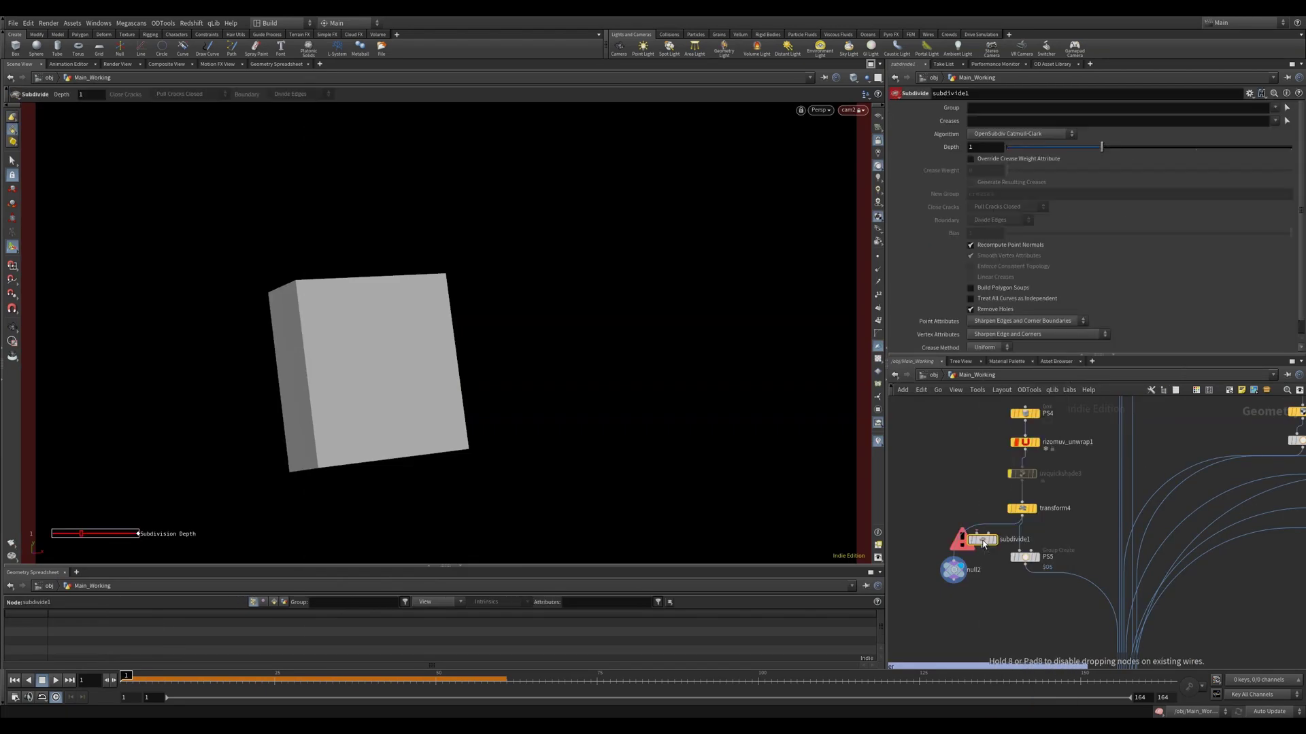
left_click(1008, 159)
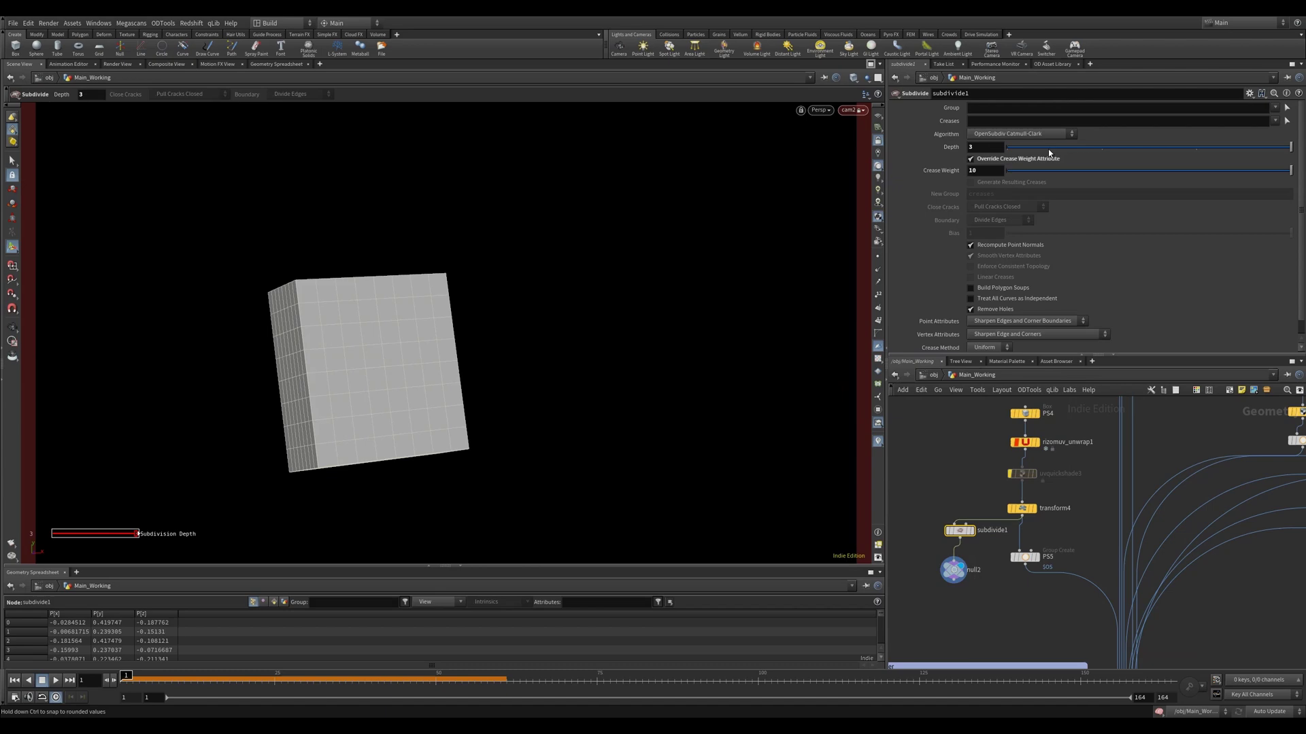
Step: Insert an Attribute from Map node between subdivide1 and null2 to bring a texture map onto the box as Cd
key("Tab")
type("attfr")
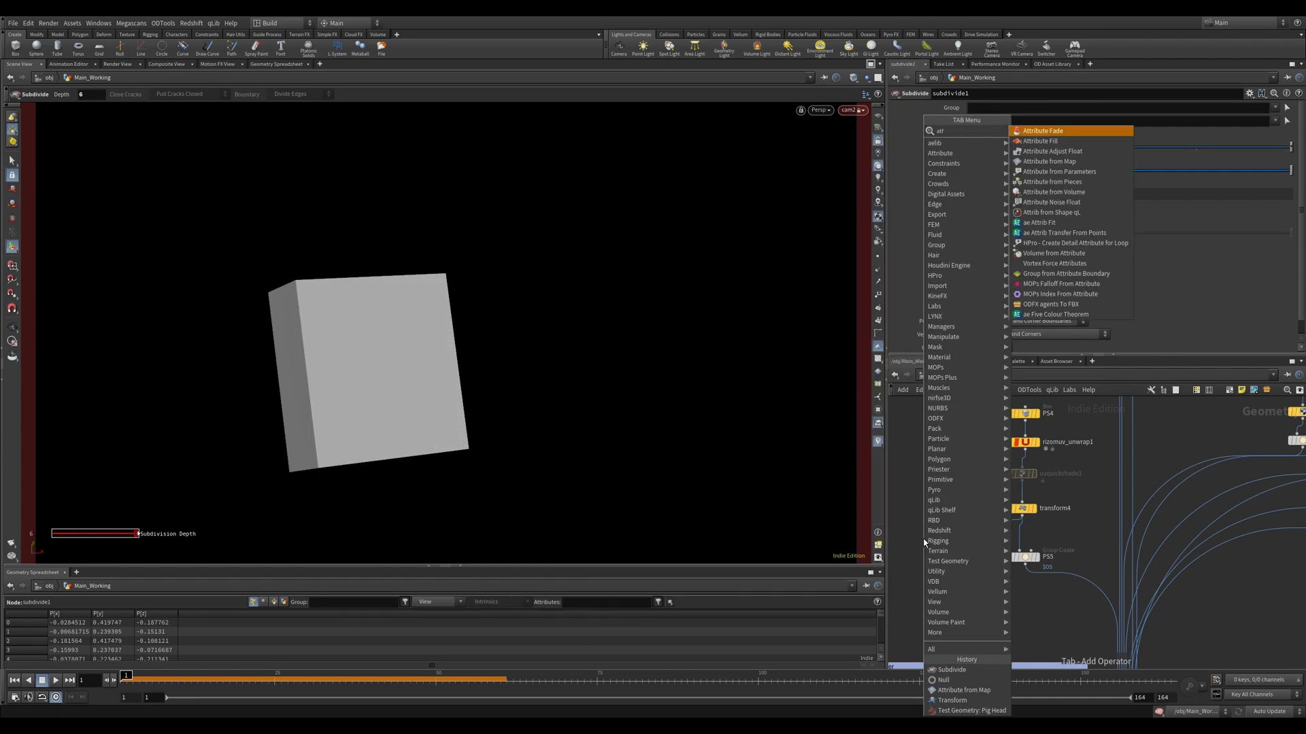
key("Return")
left_click(956, 554)
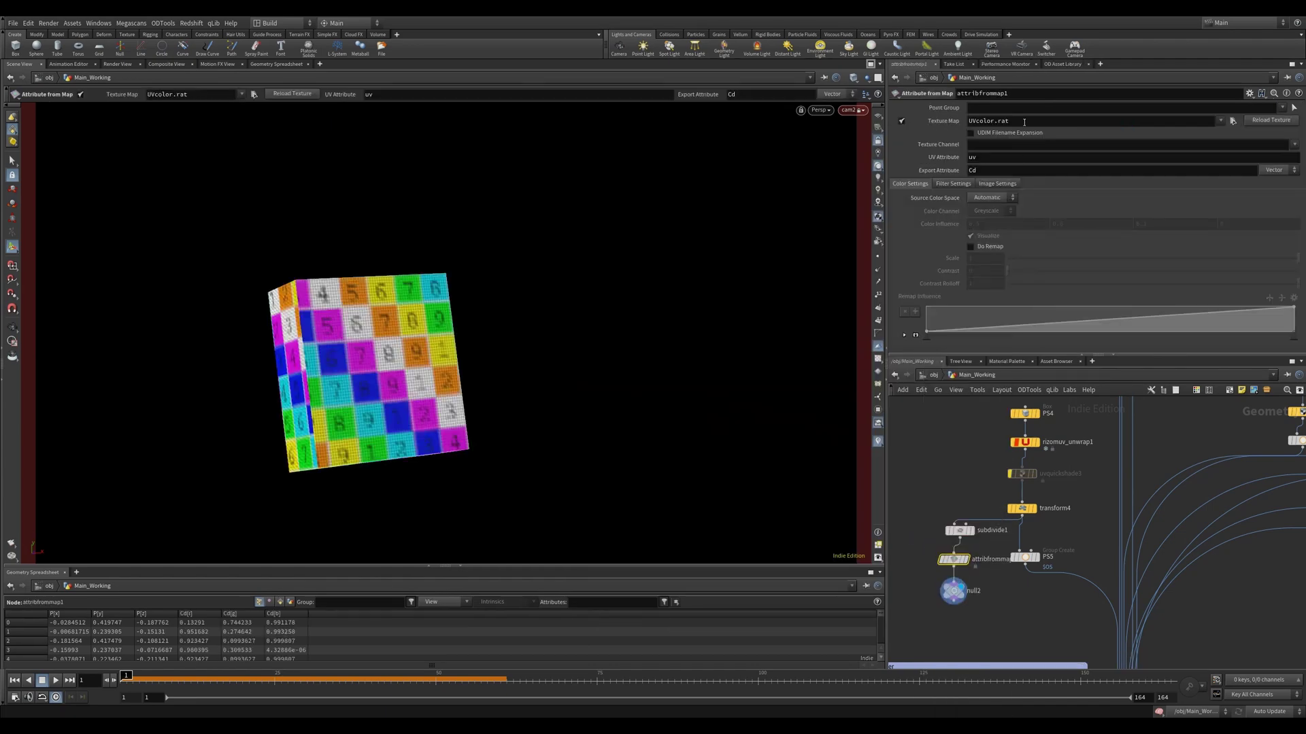
key("Return")
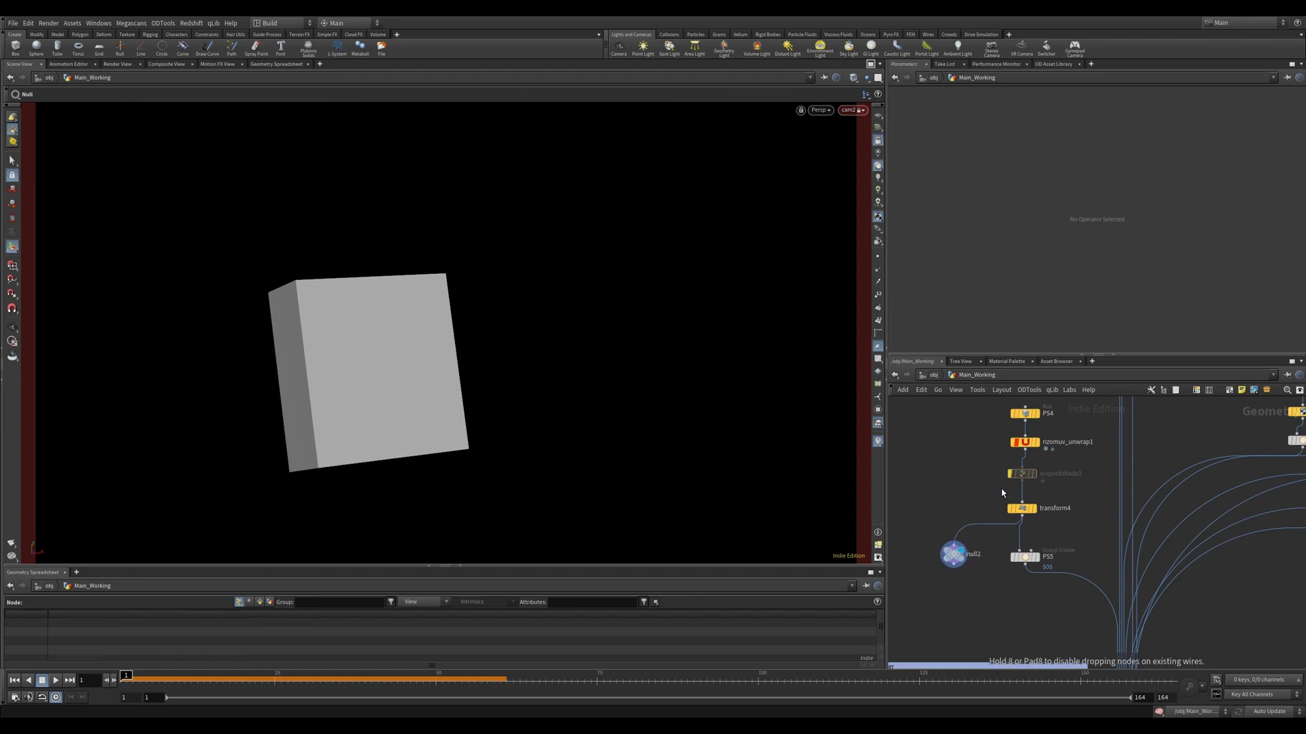
Step: Enable the bypassed quick shade node above transform4 and display merge2 with all the textured boxes
left_click(1022, 476)
middle_click_drag(1020, 598, 979, 440)
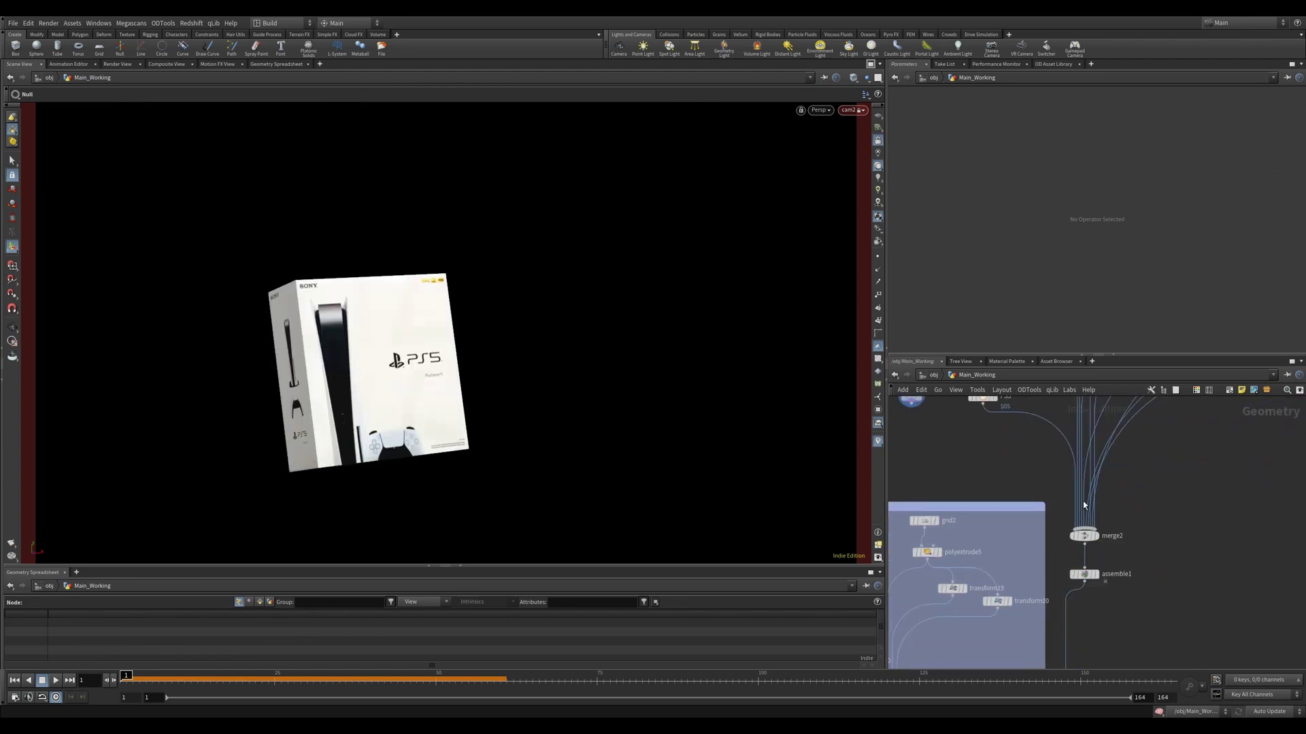
left_click(1092, 536)
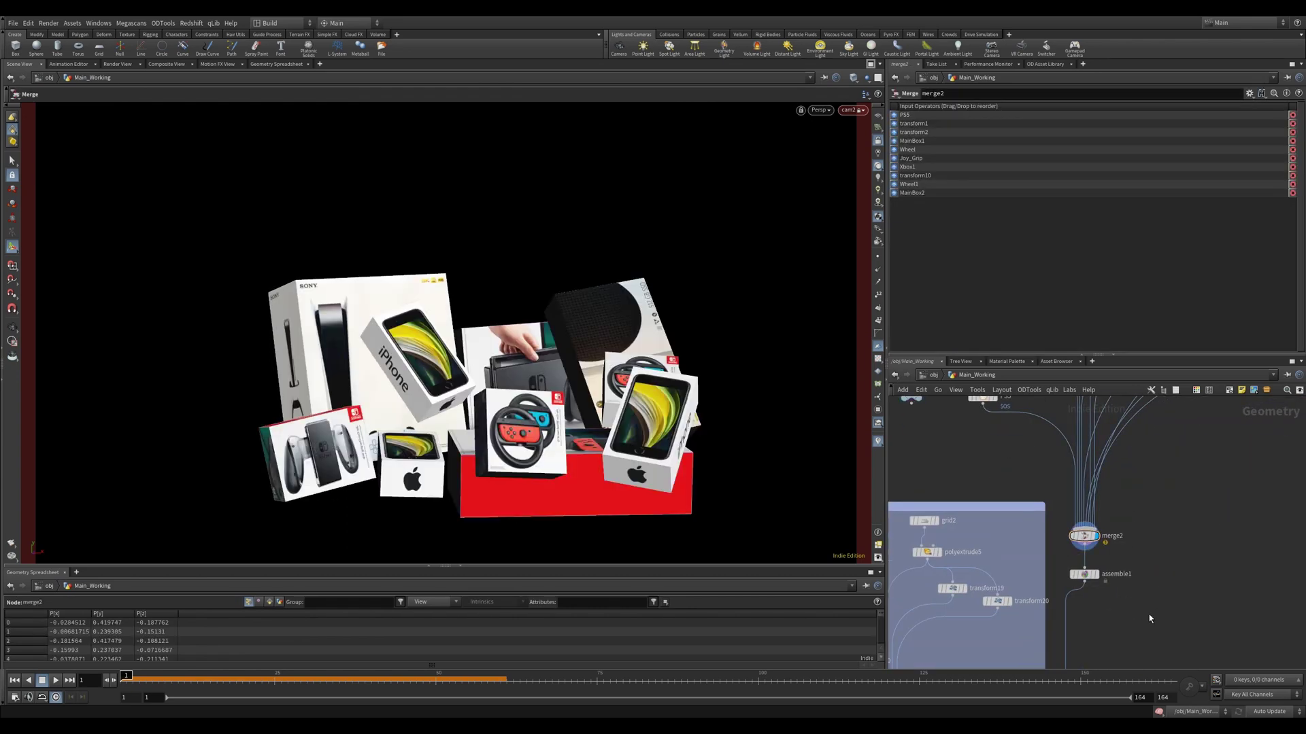
middle_click_drag(1148, 614, 1146, 502)
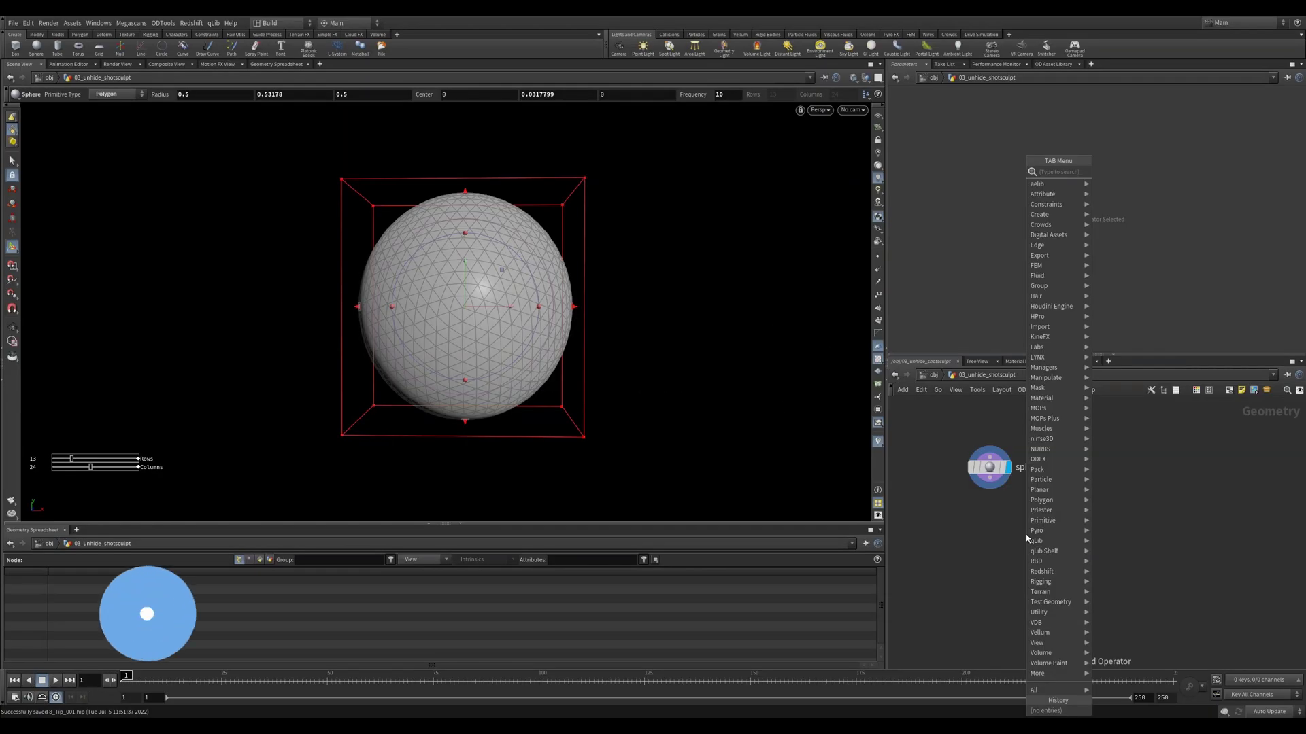
Step: Add a Sculpt node below sphere1 and sculpt spiky protrusions on one side of the sphere
key("Return")
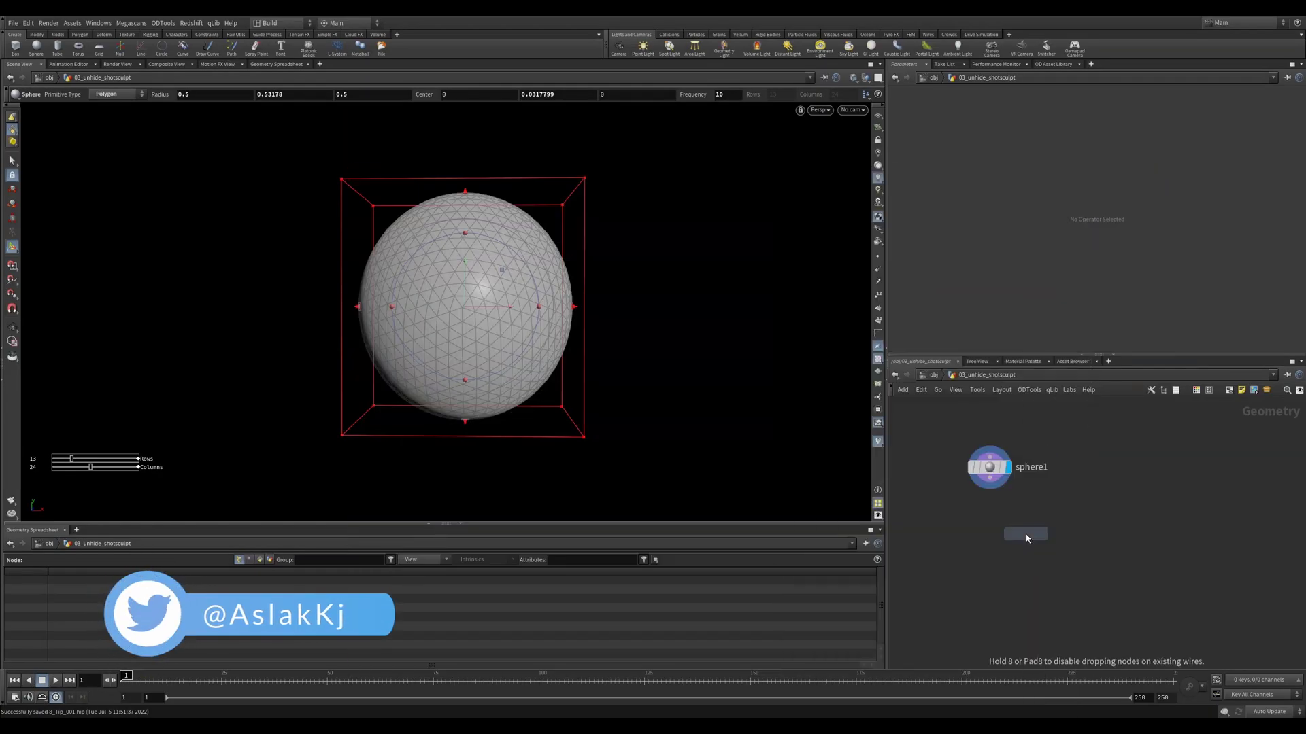
left_click(991, 524)
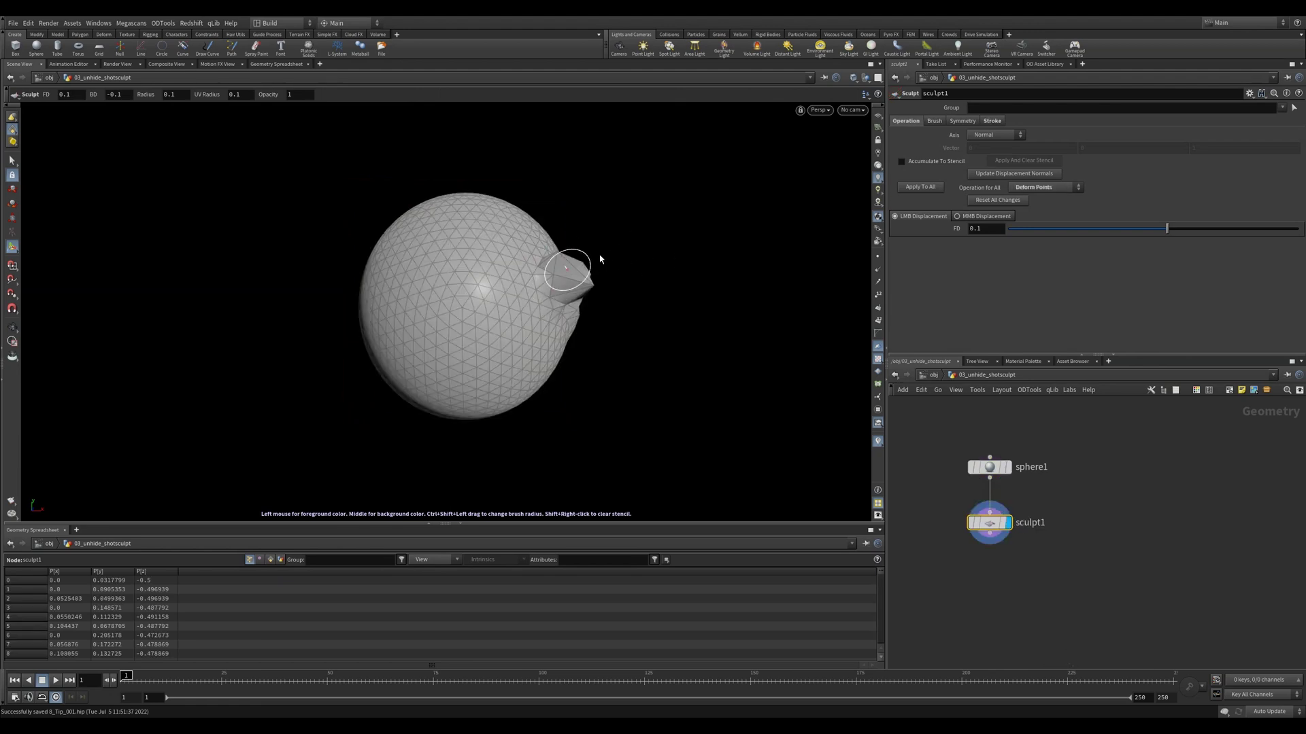
mouse_move(604, 248)
left_mouse_down("alt")
mouse_move(507, 315)
mouse_move(691, 260)
mouse_move(628, 316)
left_mouse_up("alt")
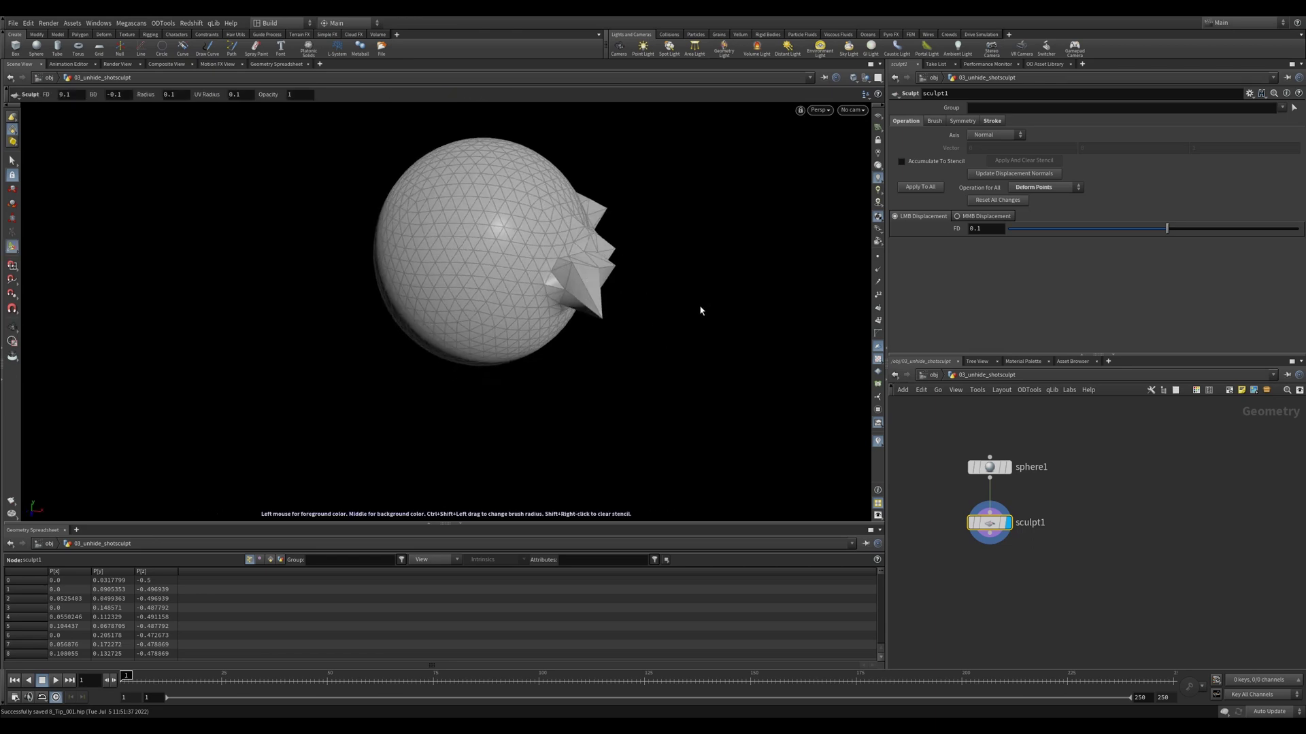
Step: Run the command opunhide Sop shotsculpt in the Textport and close it
left_click(99, 23)
left_click(112, 56)
left_click_drag(262, 24, 627, 172)
type("opun")
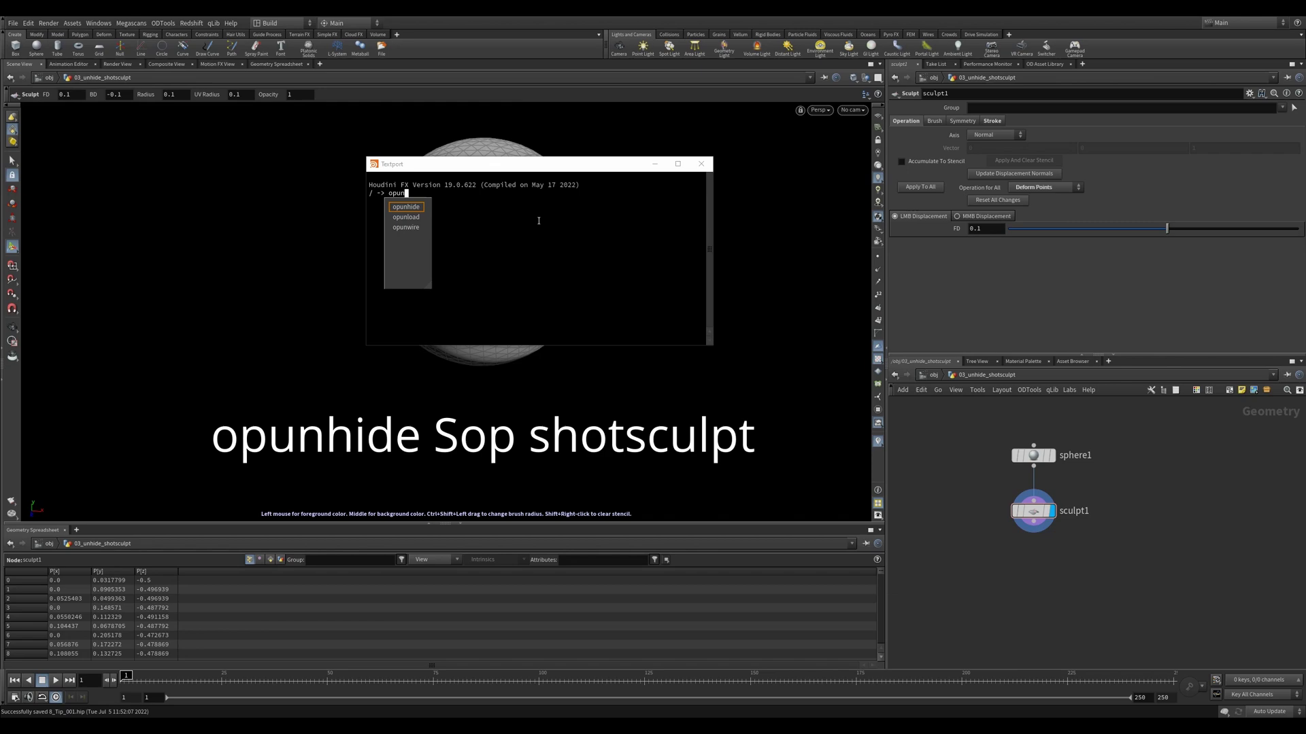
type("hide Sop shotscul")
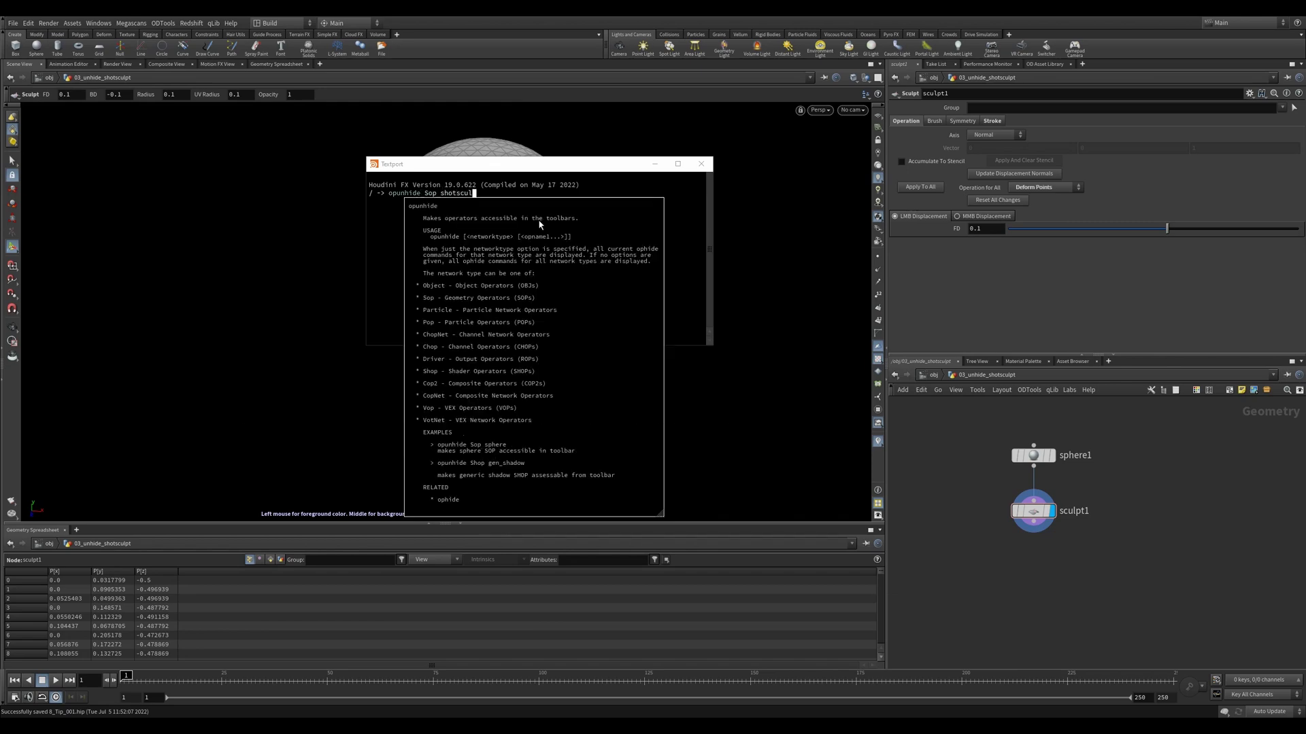
type("pt")
key("Return")
left_click(700, 164)
Step: Move sculpt1 aside, add a Shot Sculpt node and shape the mesh with the Grab Brush
left_click_drag(1033, 510, 1105, 504)
key("Tab")
type("shot")
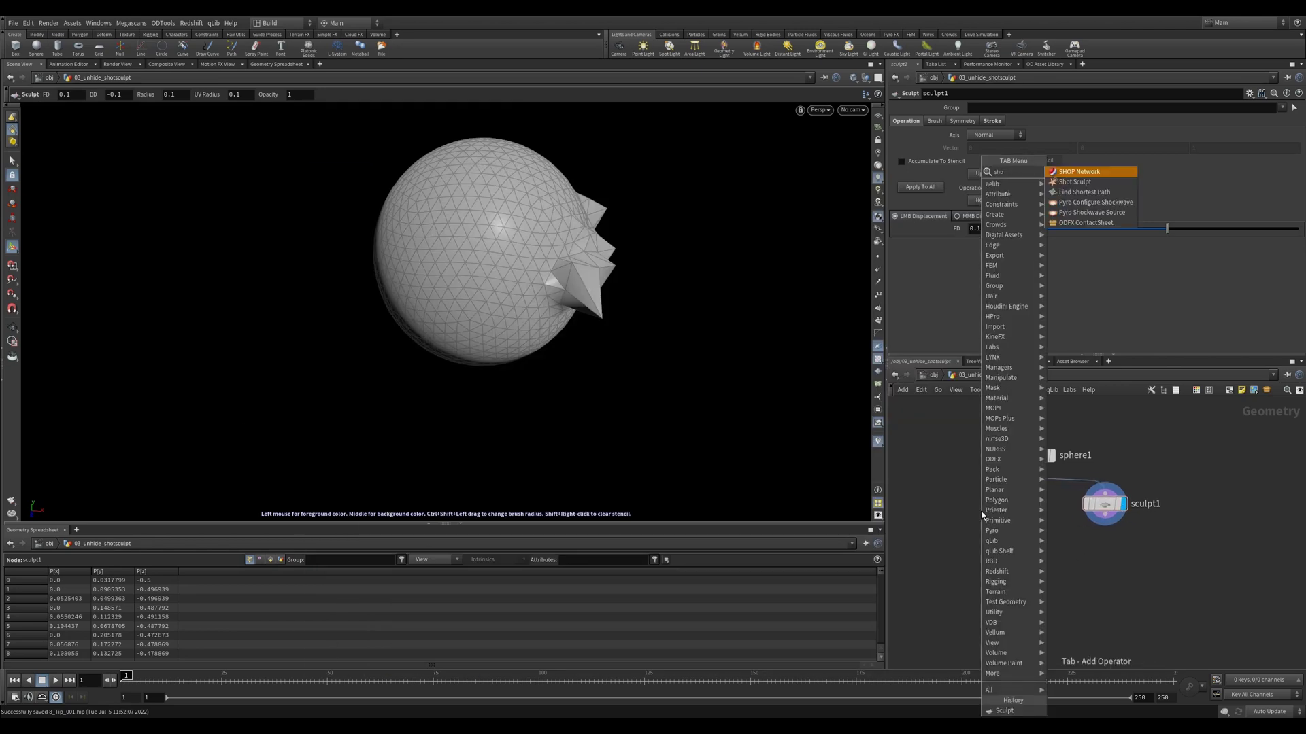
key("Return")
left_click(980, 512)
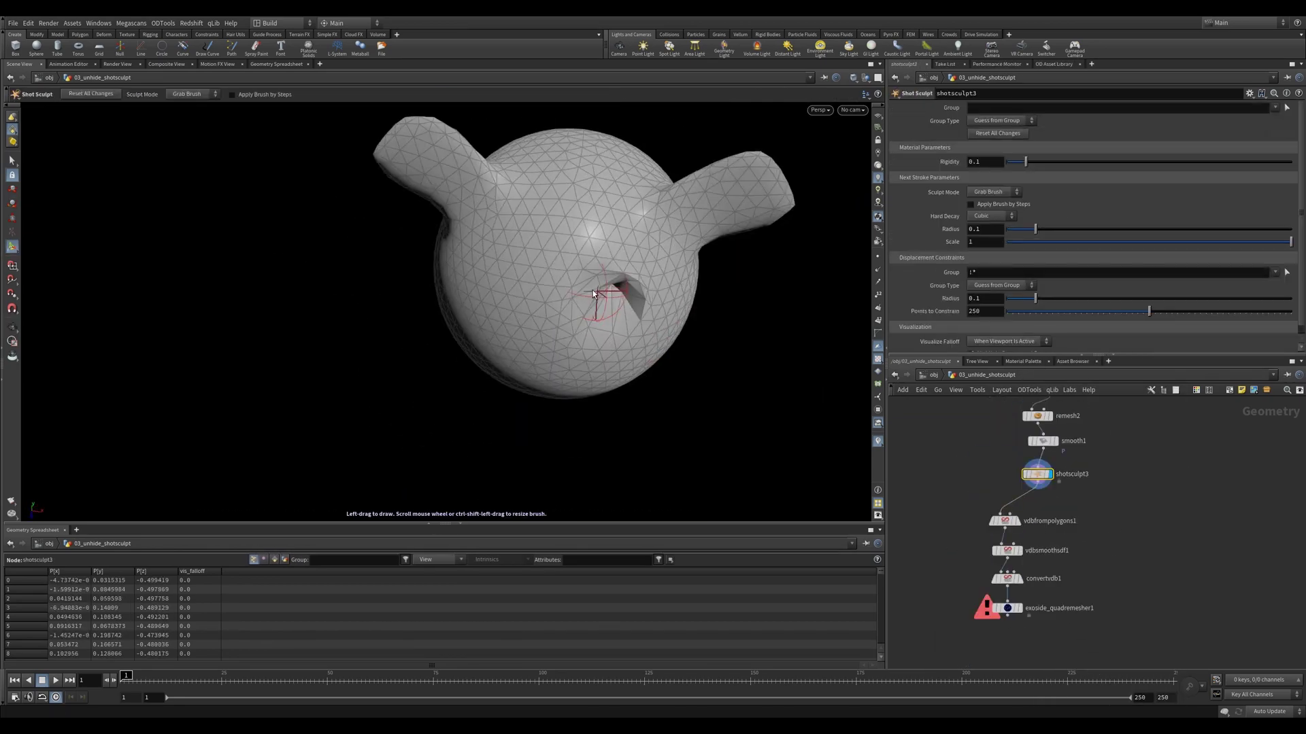
left_click_drag(593, 290, 491, 282)
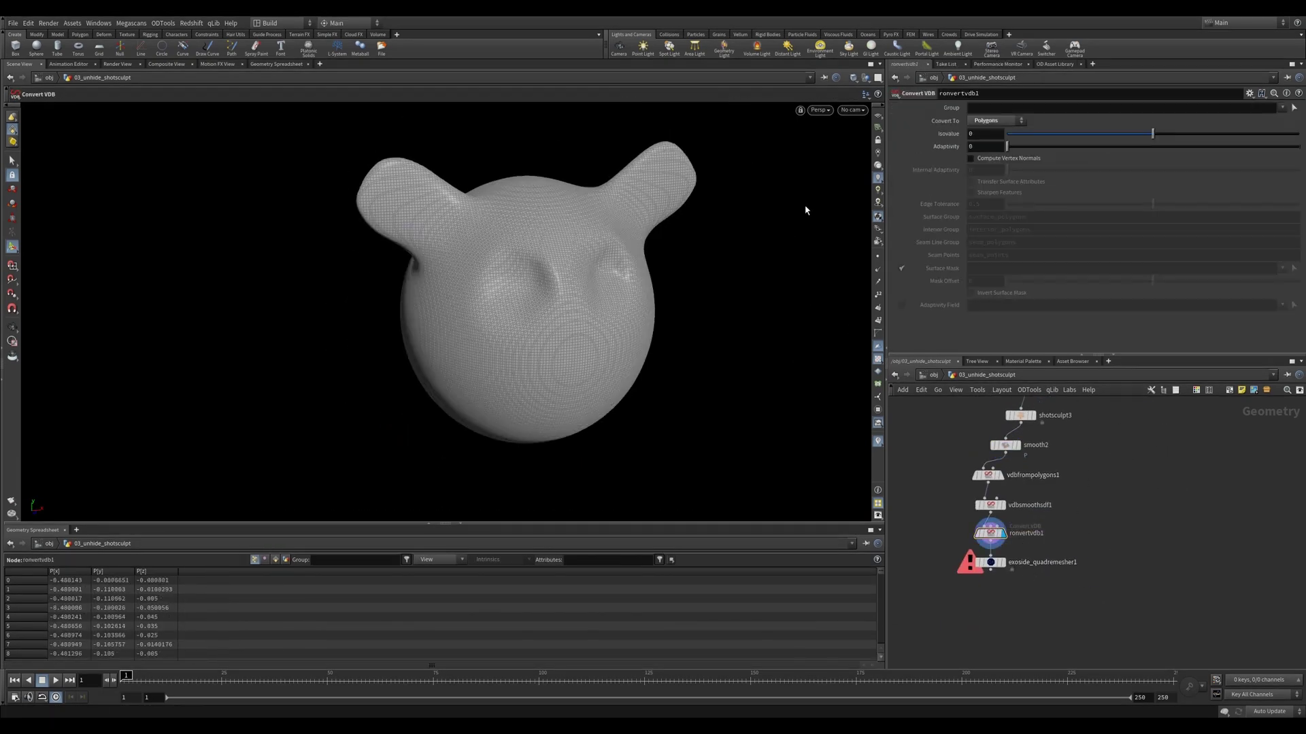
Step: Toggle the wireframe shading to inspect the topology of the quad-remeshed head
key("shift+w")
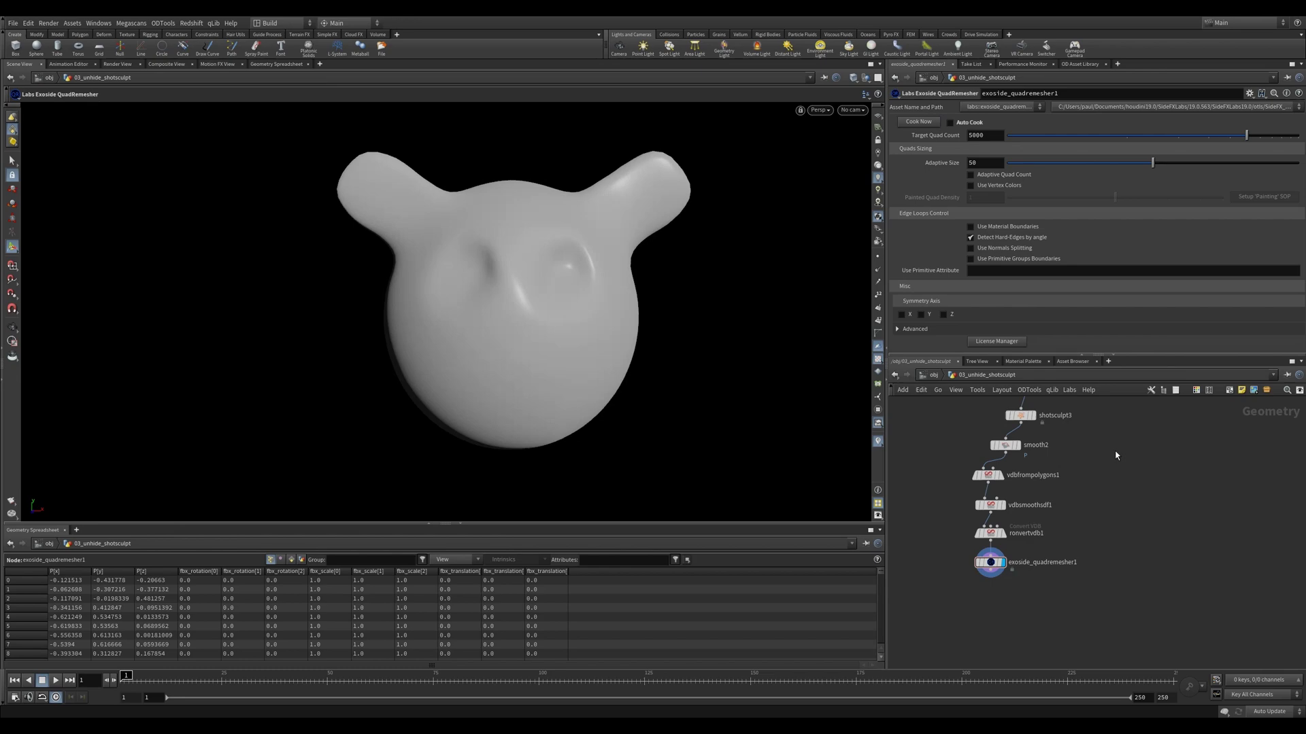
key("shift+w")
key("shift+w")
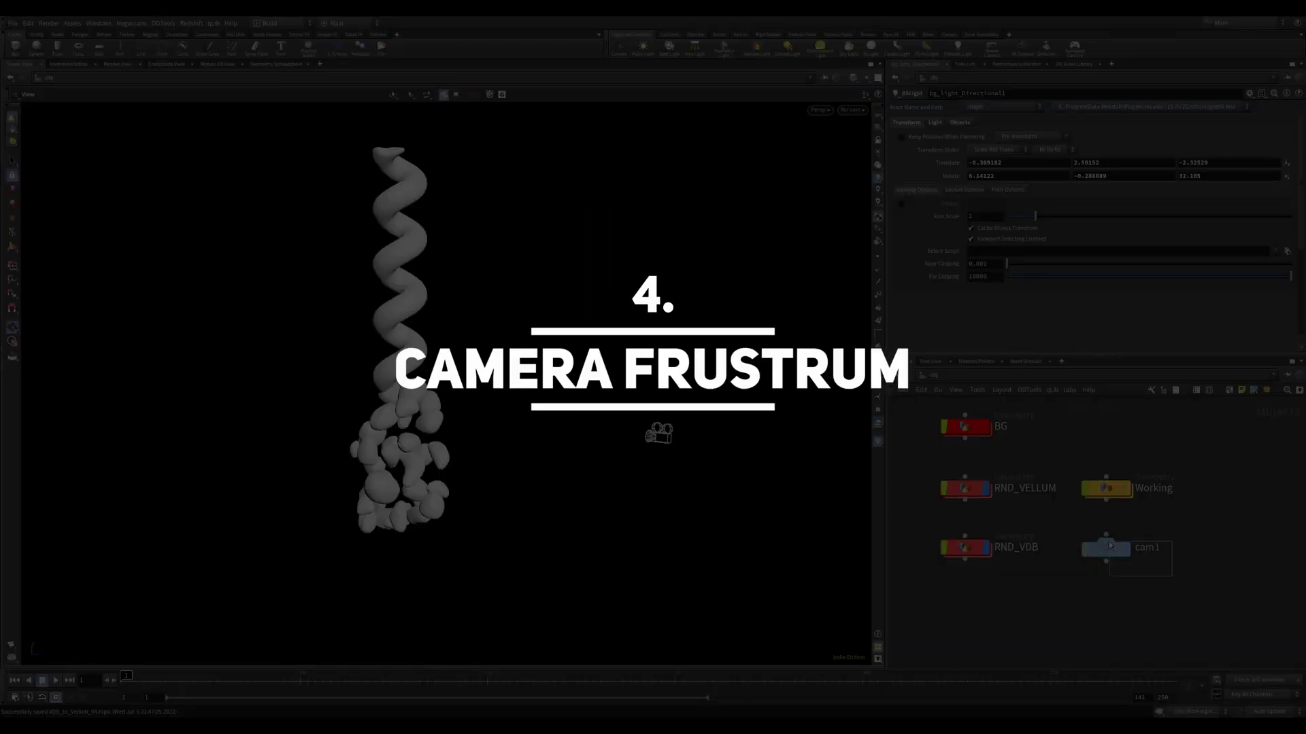
Step: Select cam1 and show its camera handle with the frustum lines in the viewport
left_click(1110, 545)
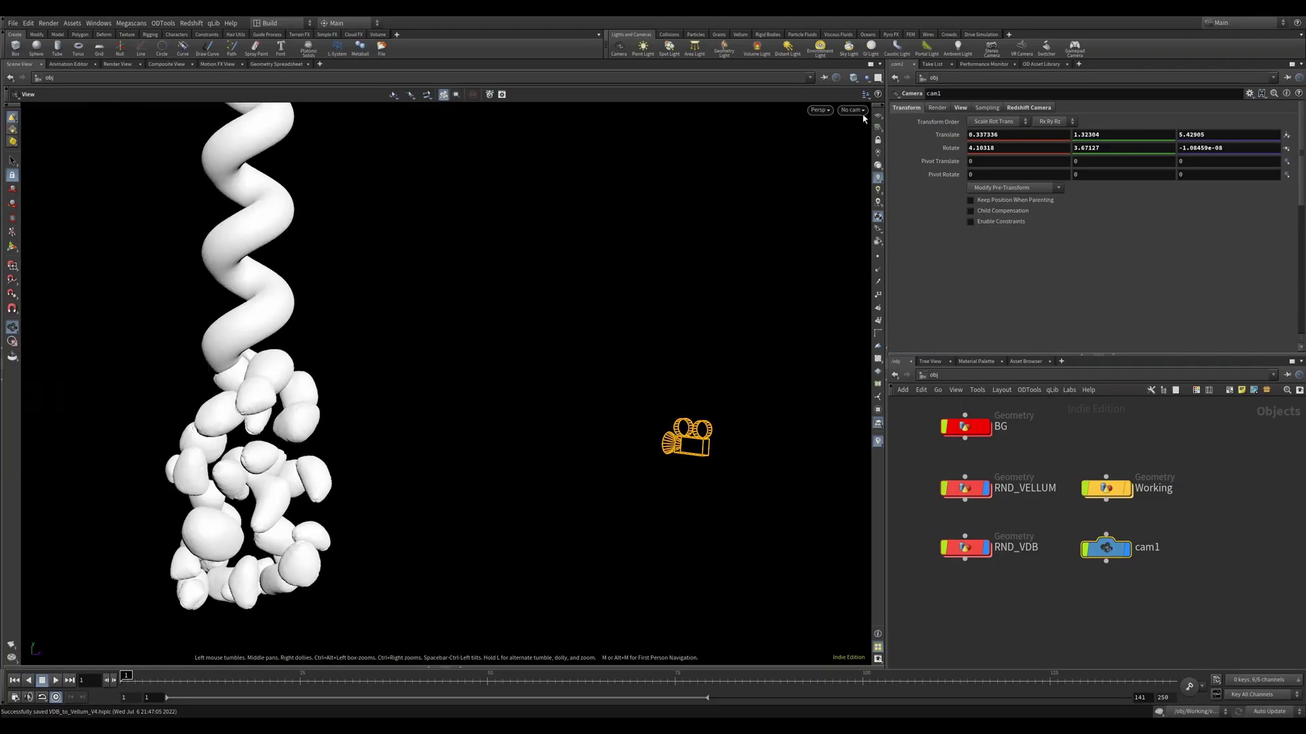
left_click(853, 110)
left_click(865, 158)
scroll(555, 360, "down", 5)
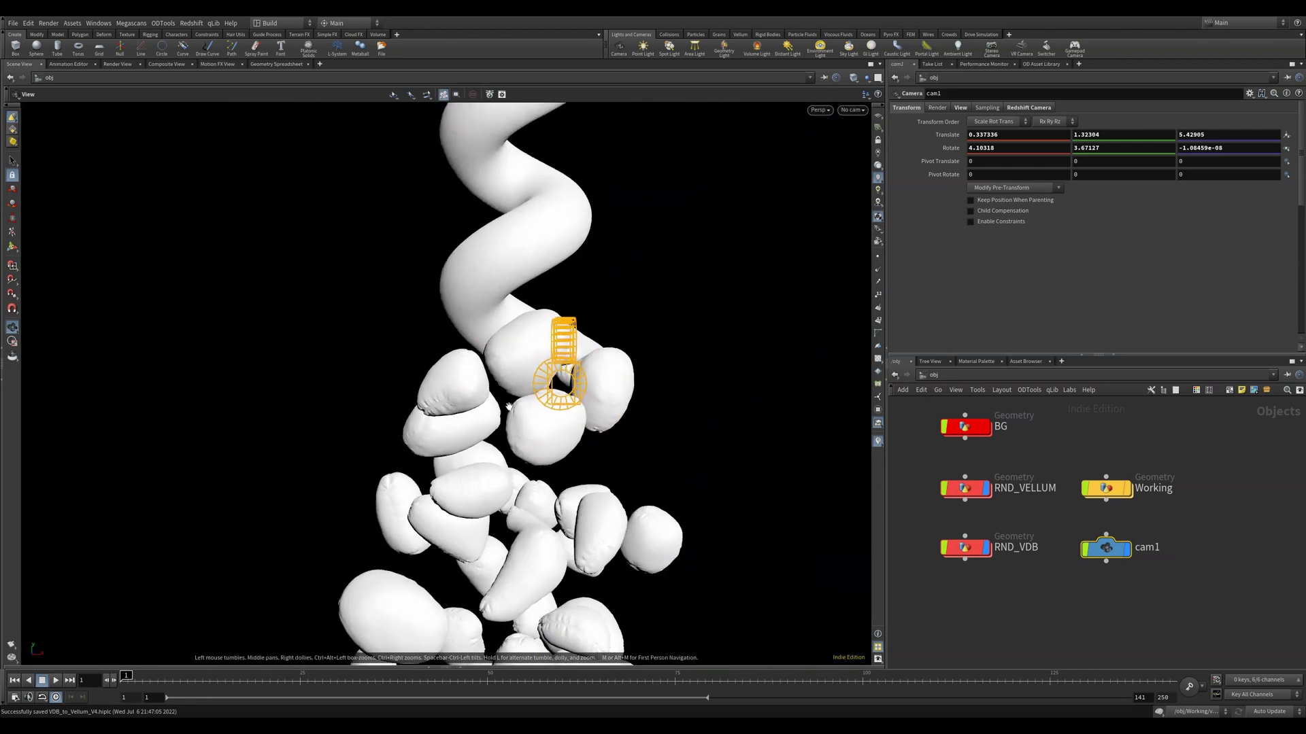
left_click_drag(555, 364, 539, 417)
middle_click_drag(539, 416, 530, 327)
key("Return")
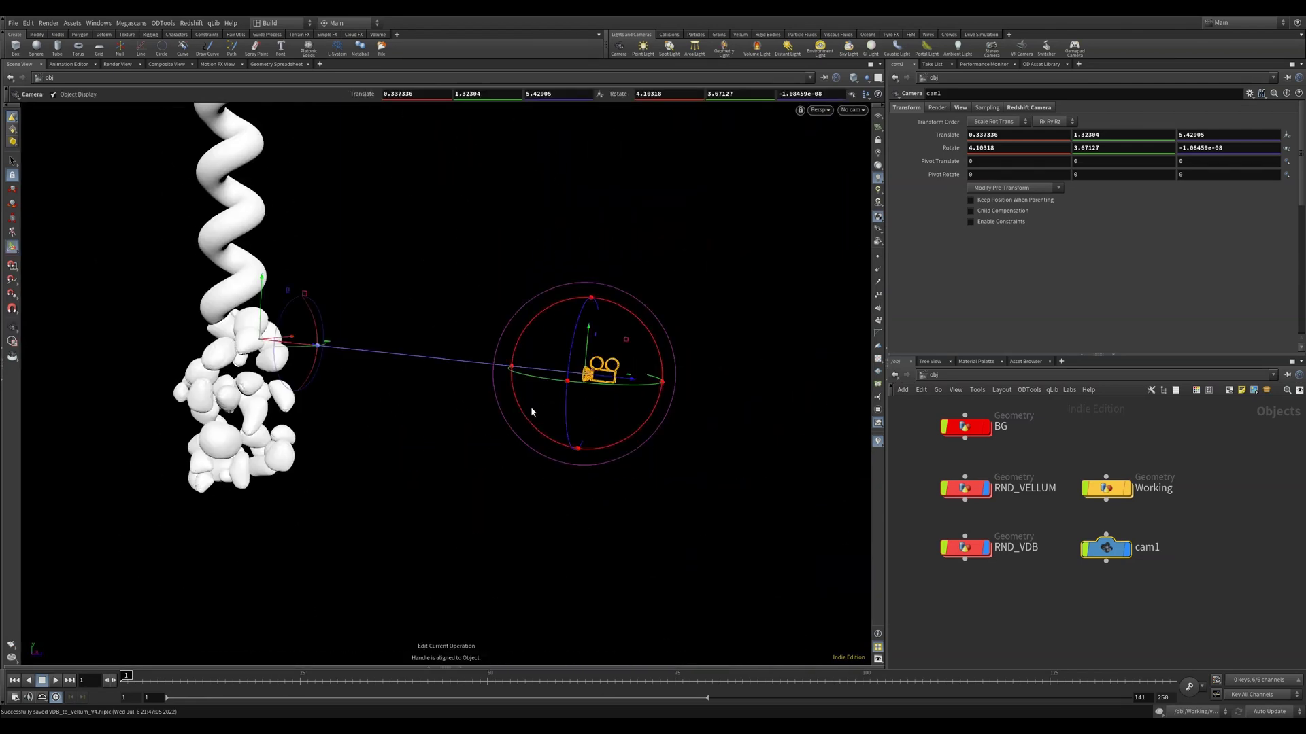
key("Return")
scroll(528, 414, "down", 3)
left_click_drag(528, 414, 523, 378, "alt")
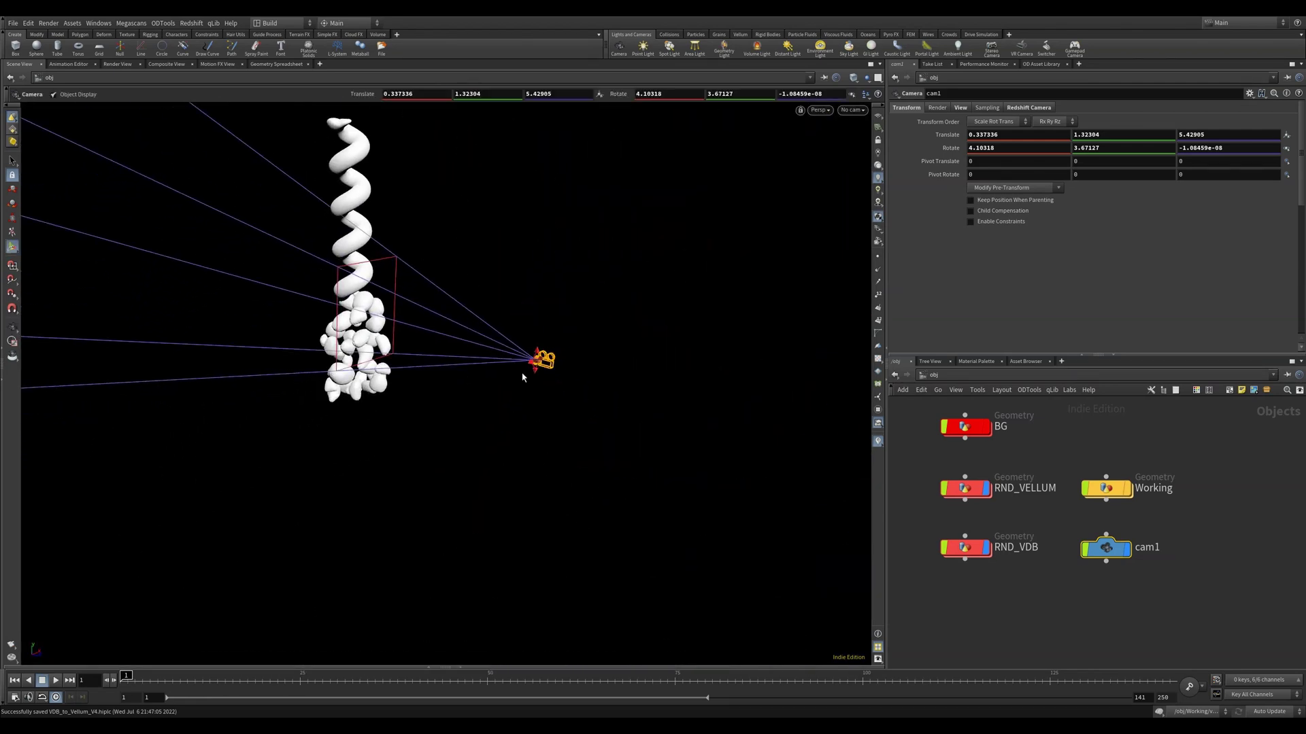
Step: Undo the camera's frustum handle change and the preceding selection changes
key("ctrl+z")
key("ctrl+z")
key("ctrl+z")
key("ctrl+z")
key("ctrl+z")
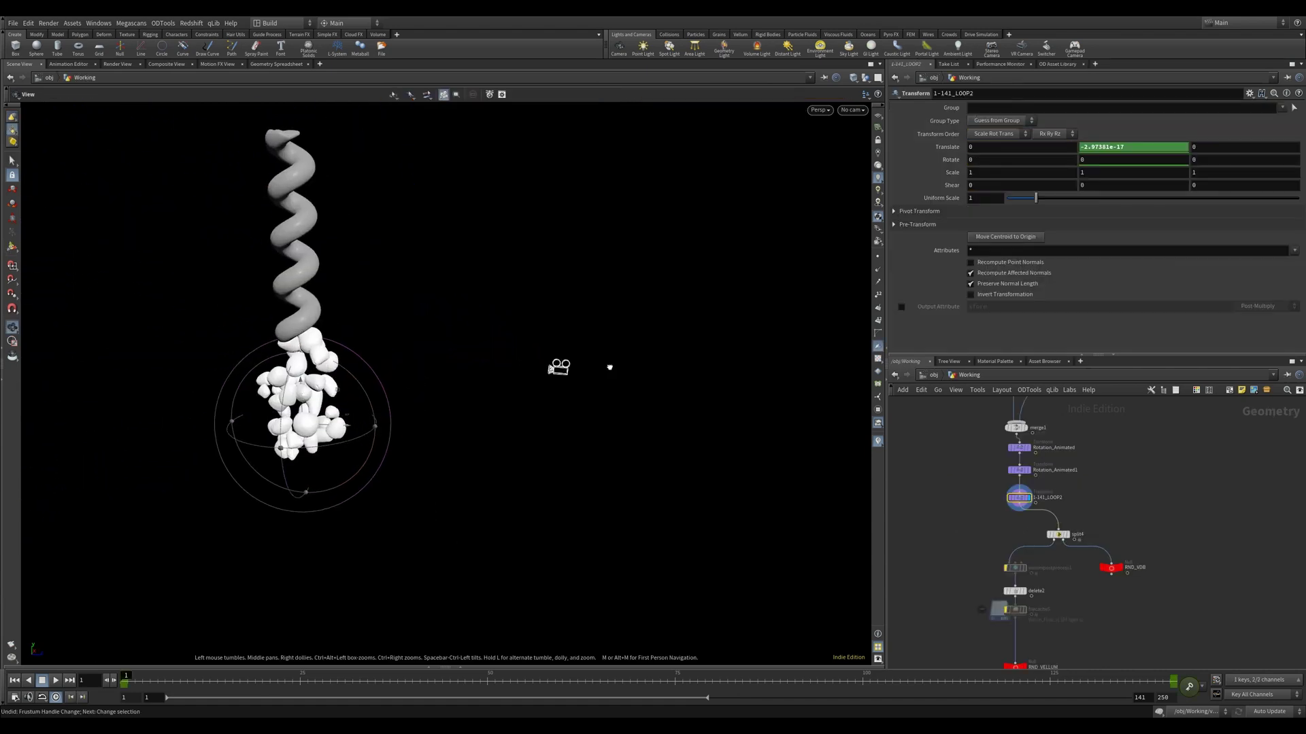
Step: Return to the object level, make cam1's frustum handle persistent and reopen the Working network
left_click_drag(609, 367, 645, 365)
left_click(935, 378)
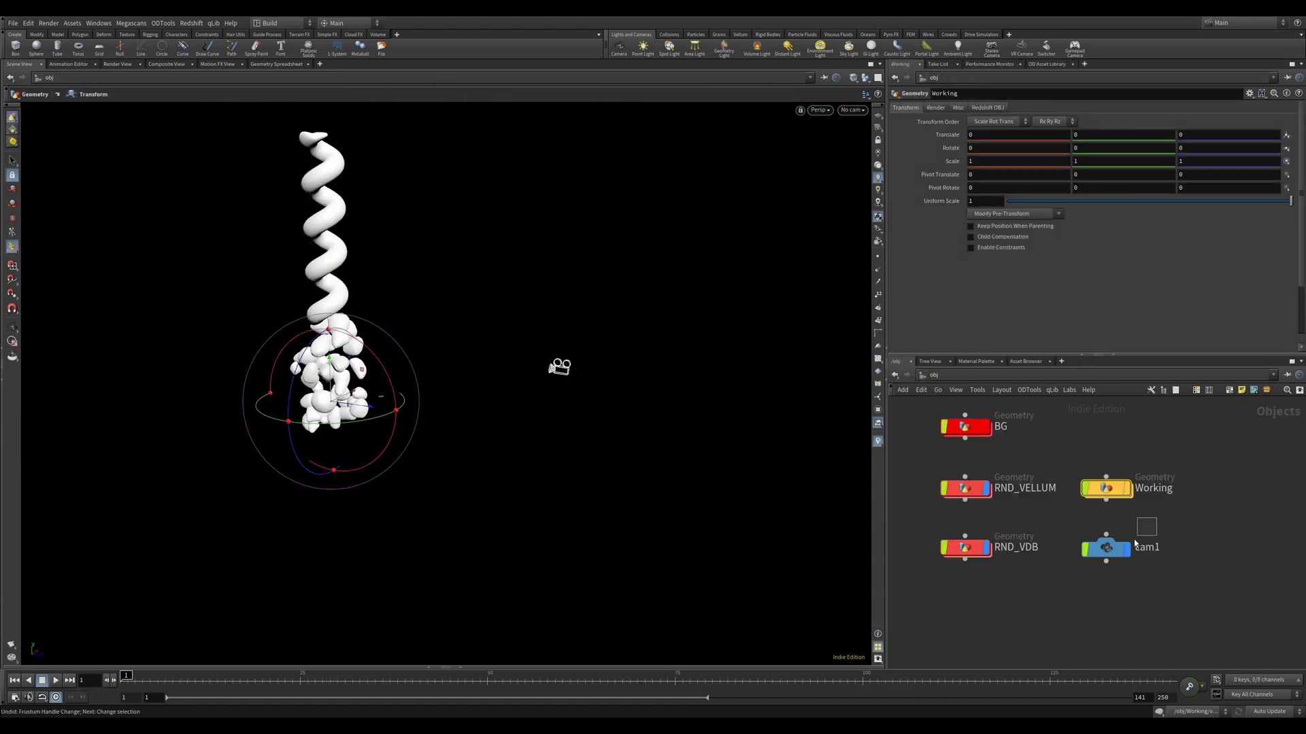
left_click(1133, 544)
right_click(552, 371)
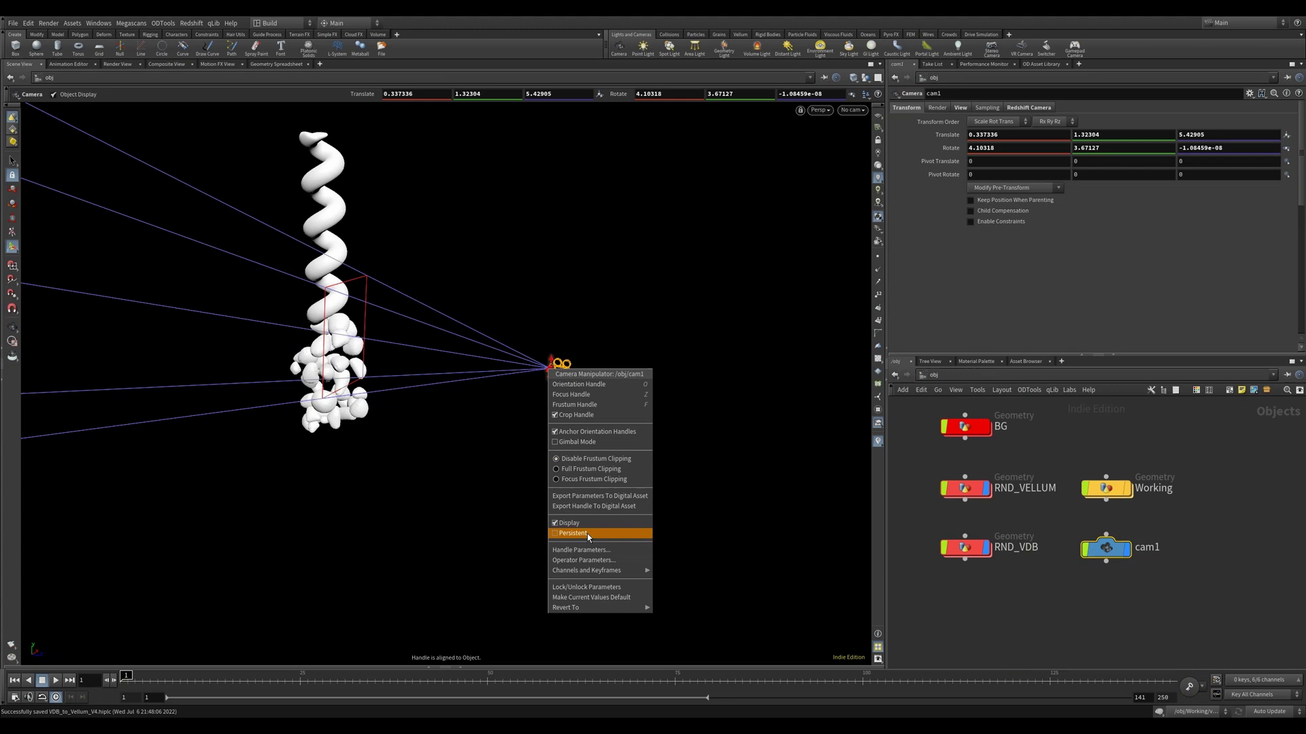
left_click(589, 534)
double_click(1106, 491)
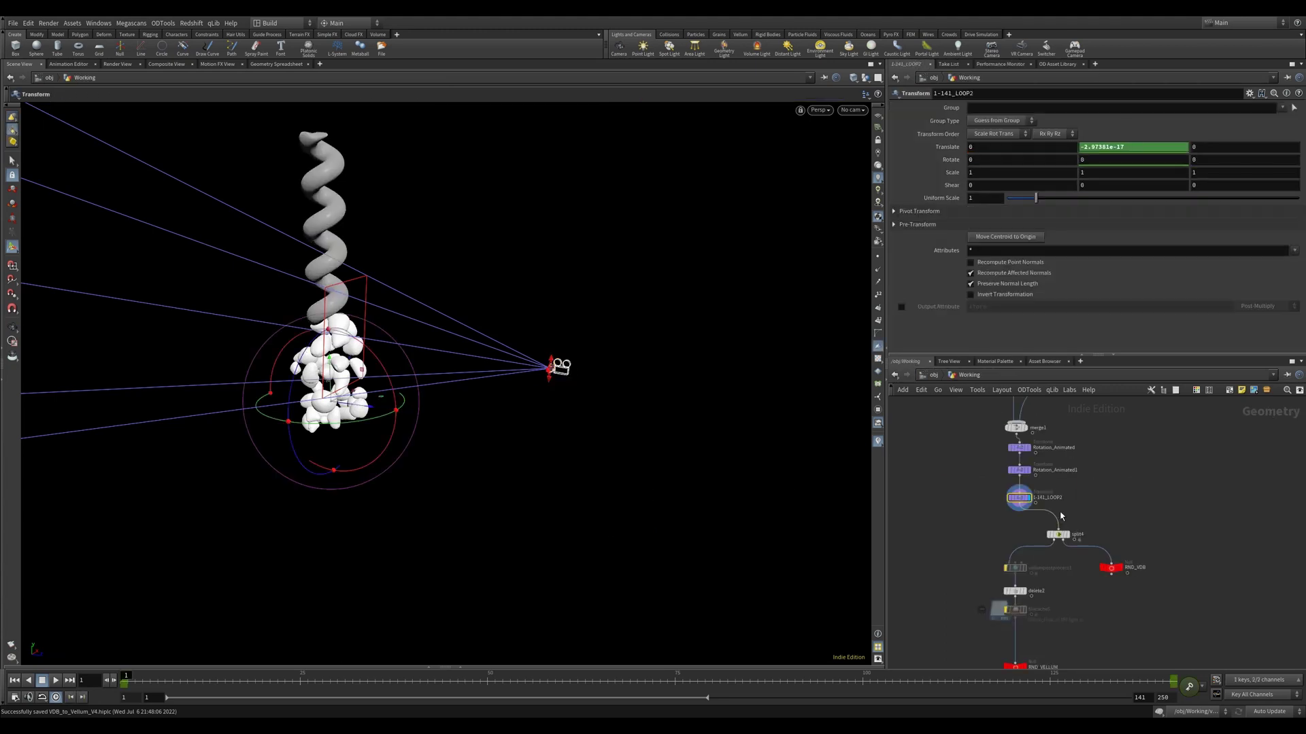
left_click_drag(528, 366, 550, 344, "alt")
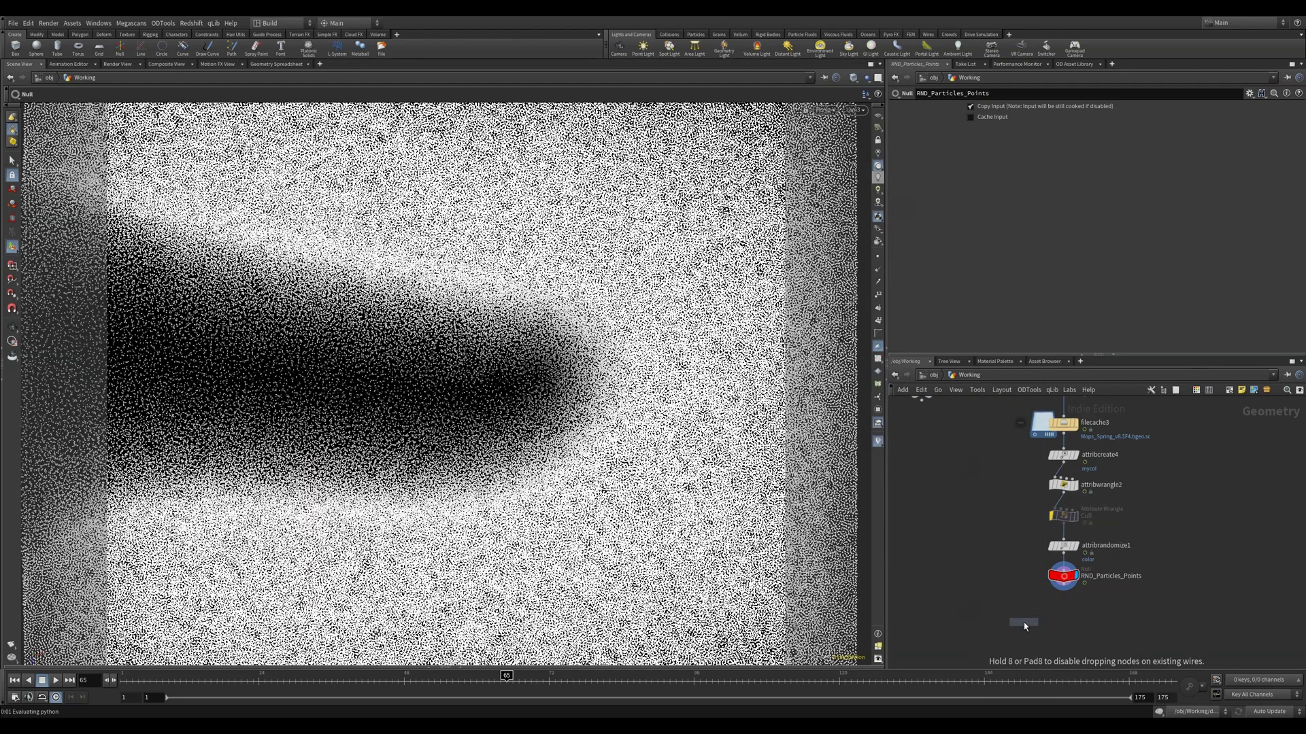
Step: Create a sphere, copy it onto the RND_Particles_Points points with Copy to Points and play the result from frame 28
key("Tab")
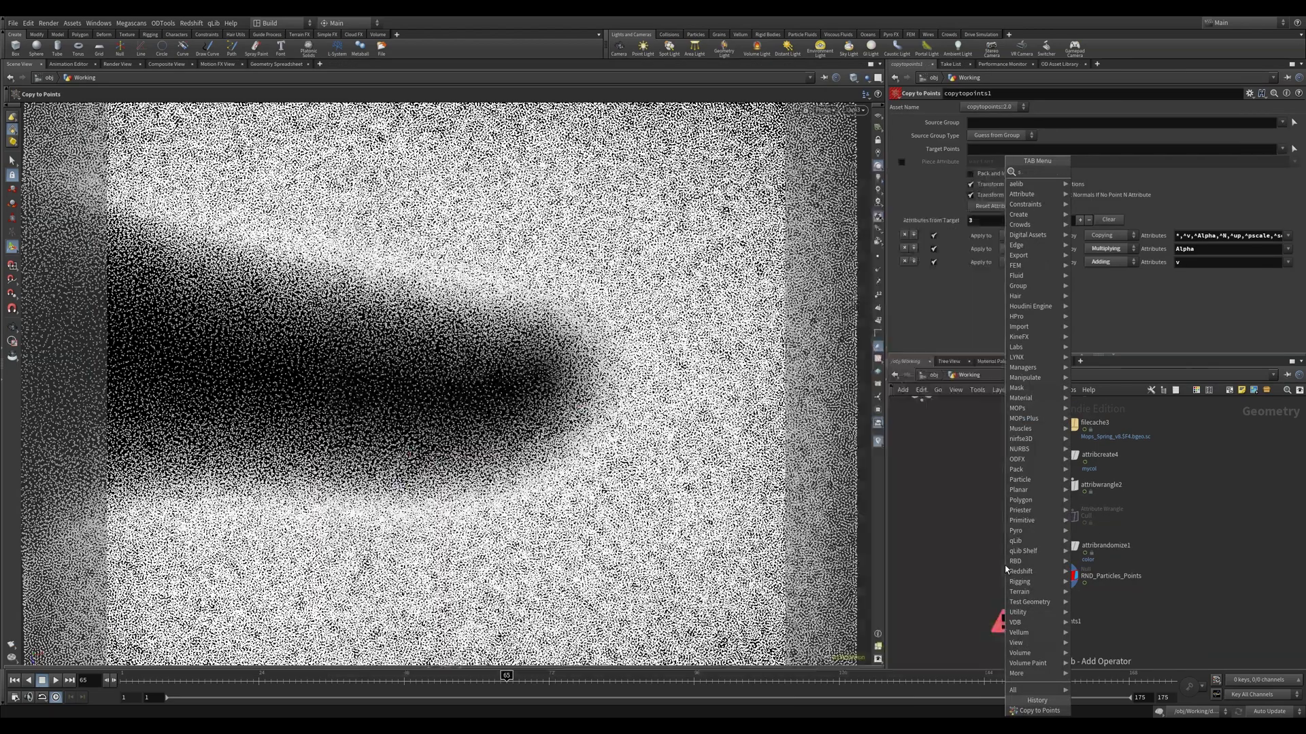
type("sphere")
key("Return")
left_click(1005, 566)
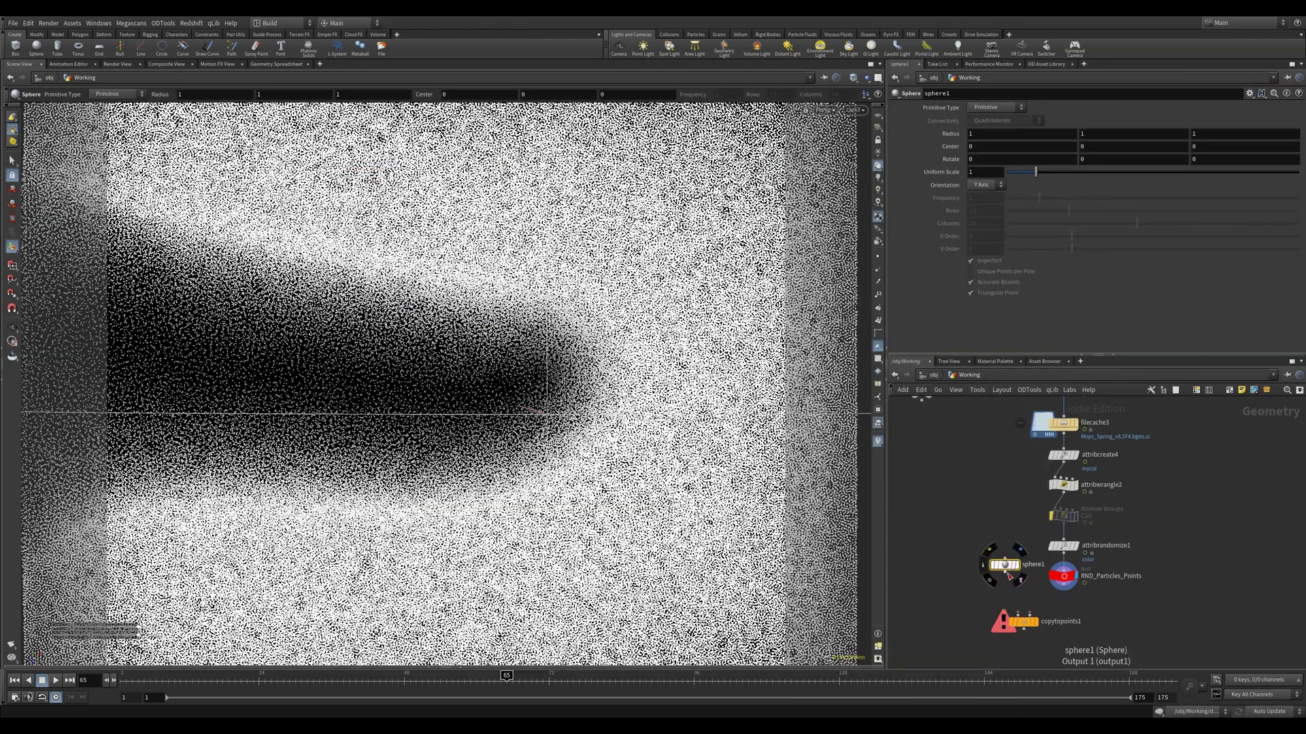
left_click(1016, 565)
left_click(1024, 622)
left_click(1033, 621)
left_click_drag(1023, 621, 1023, 606)
left_click(283, 680)
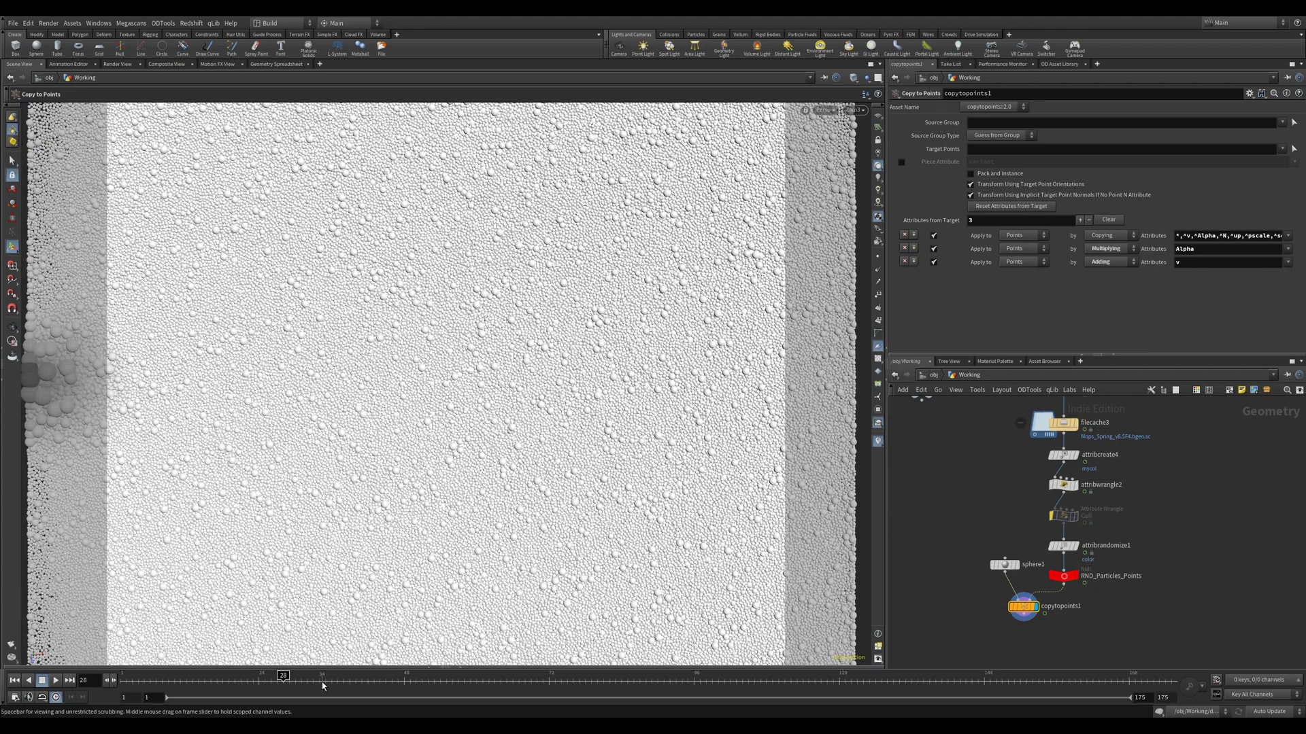
left_click(58, 682)
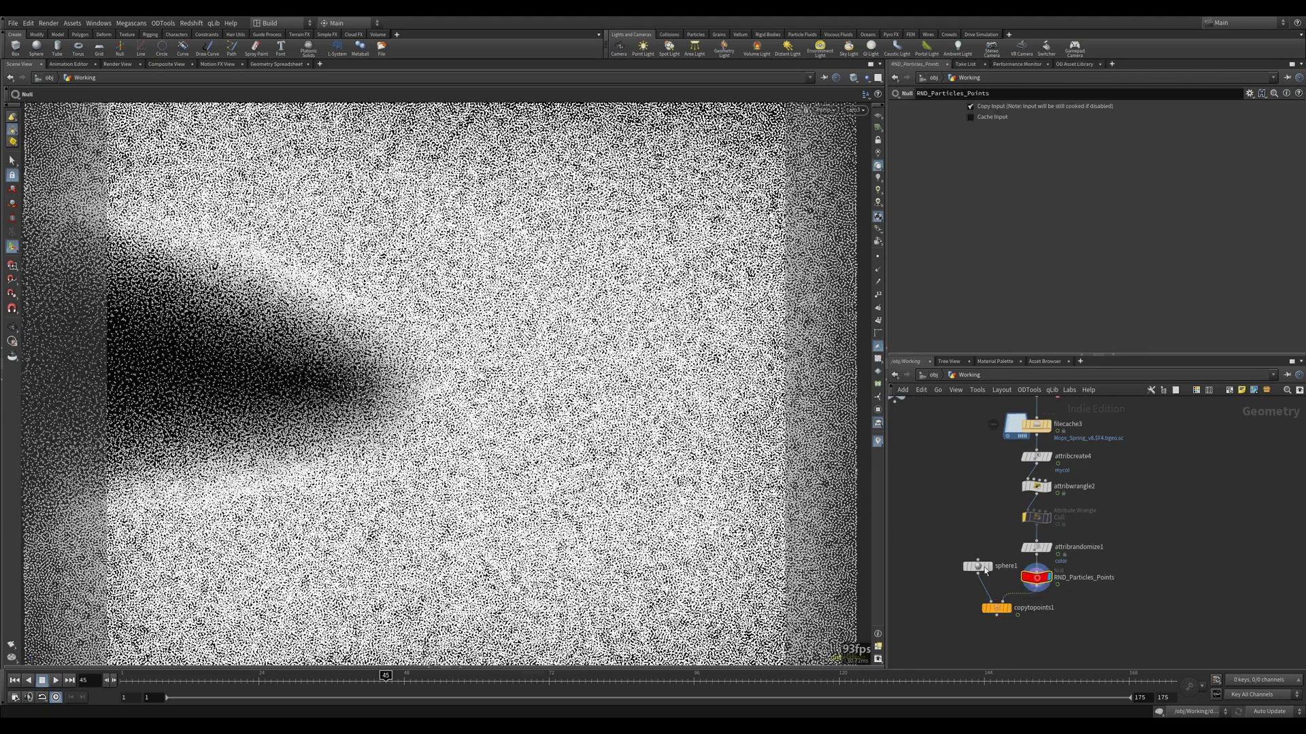
Step: Display the RND_Particles_Points particles as Lit Spheres in the viewport's display options
key("d")
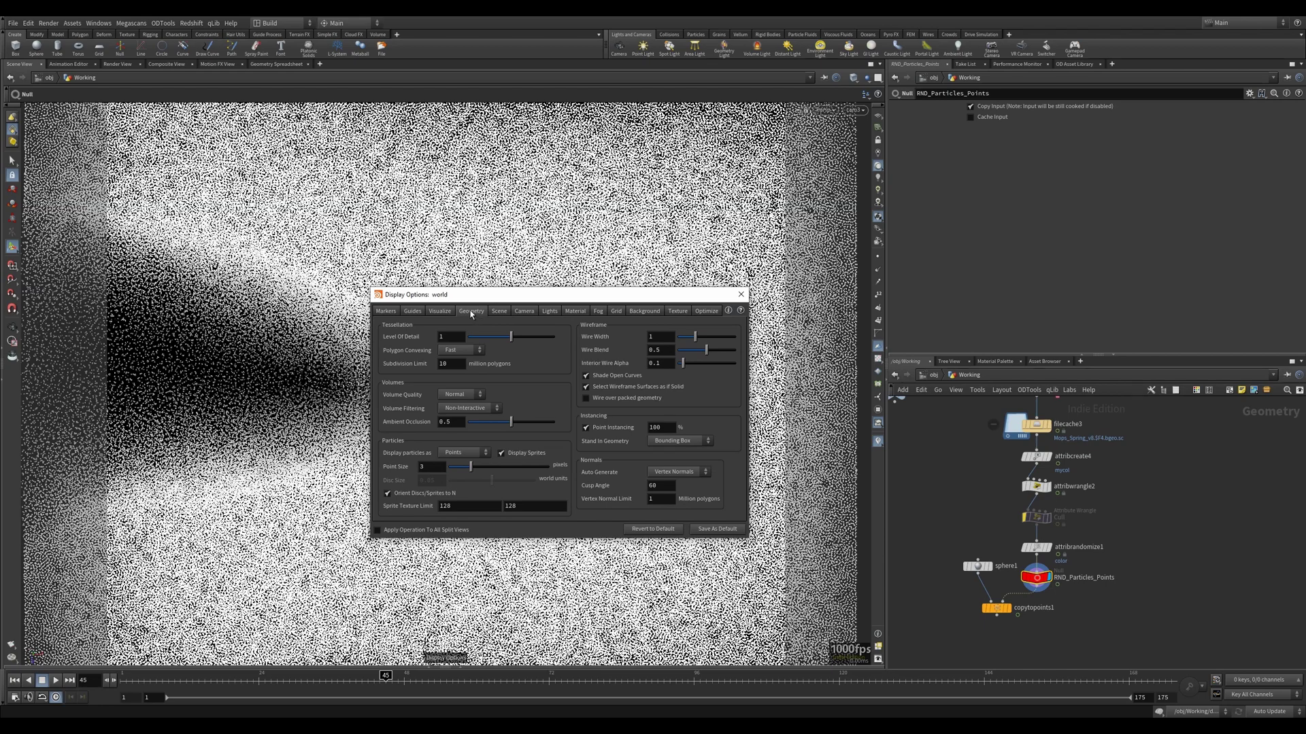
left_click(457, 505)
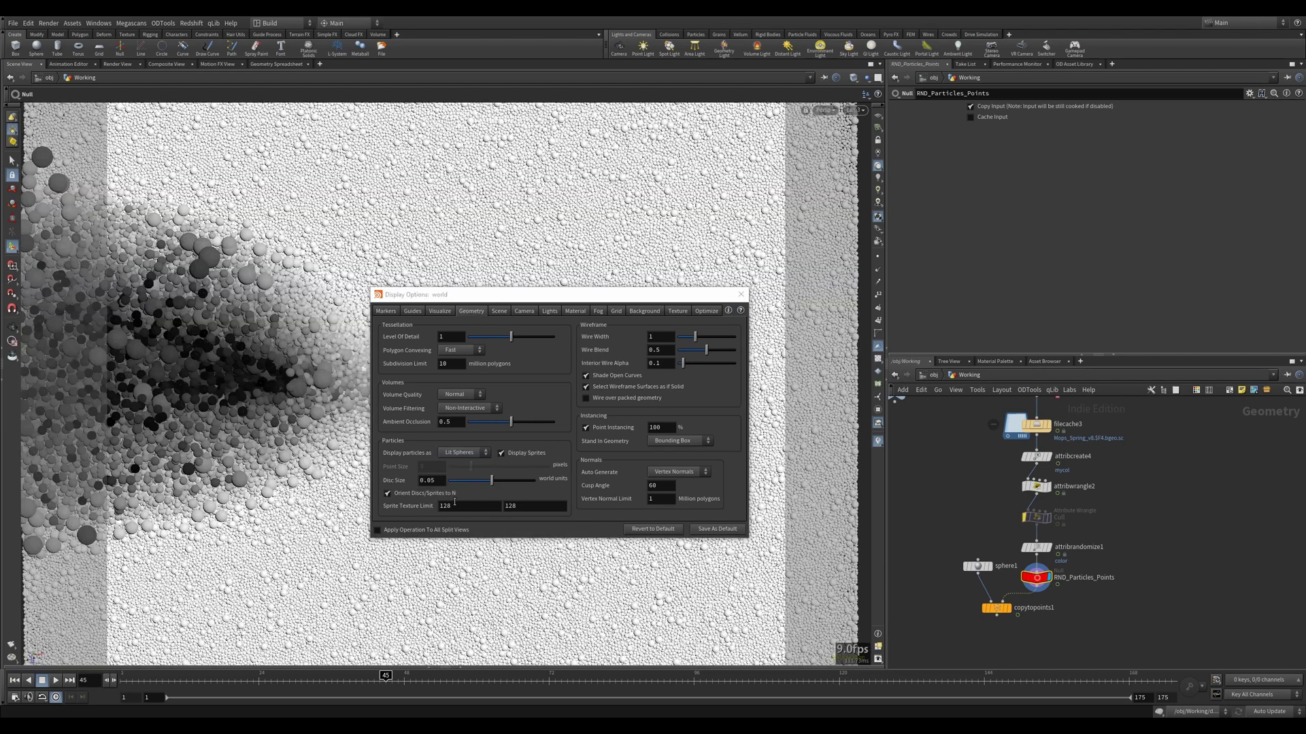
key("Escape")
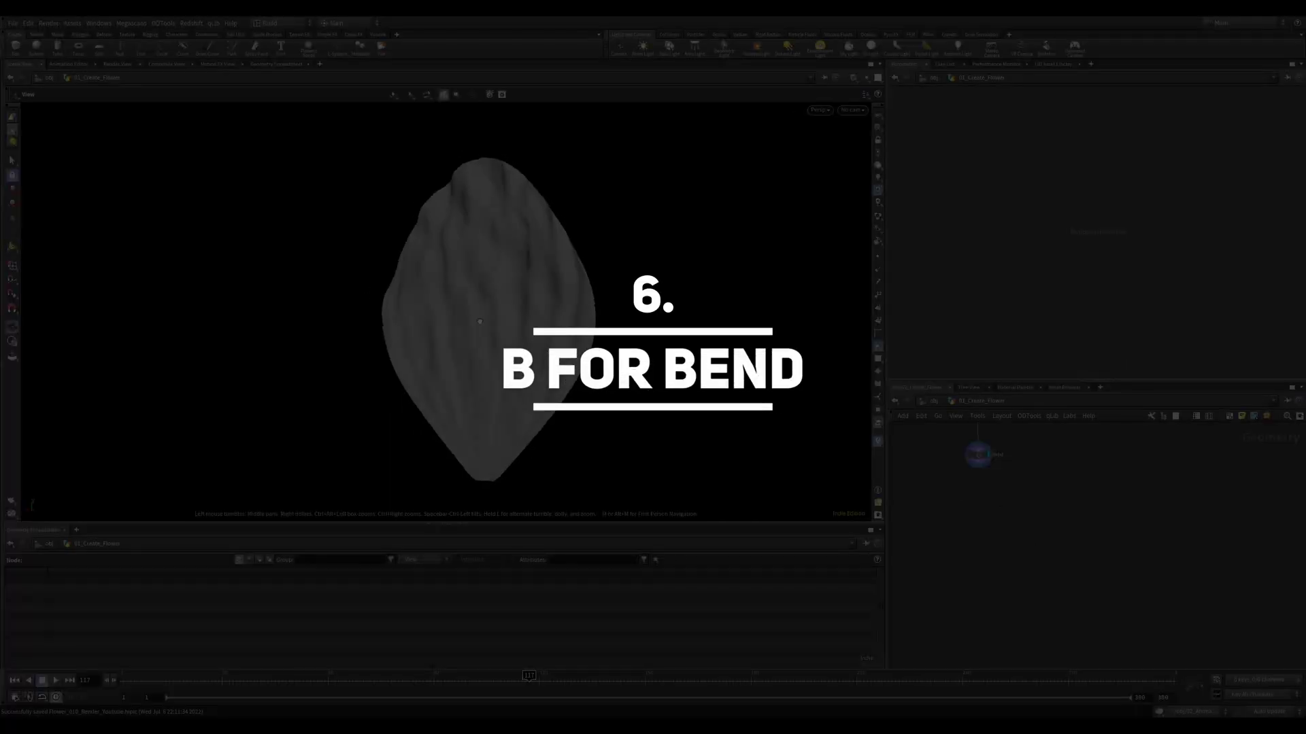
Step: Add a Bend node below the petal node and connect it to the petal's output
left_click_drag(480, 321, 516, 326, "alt")
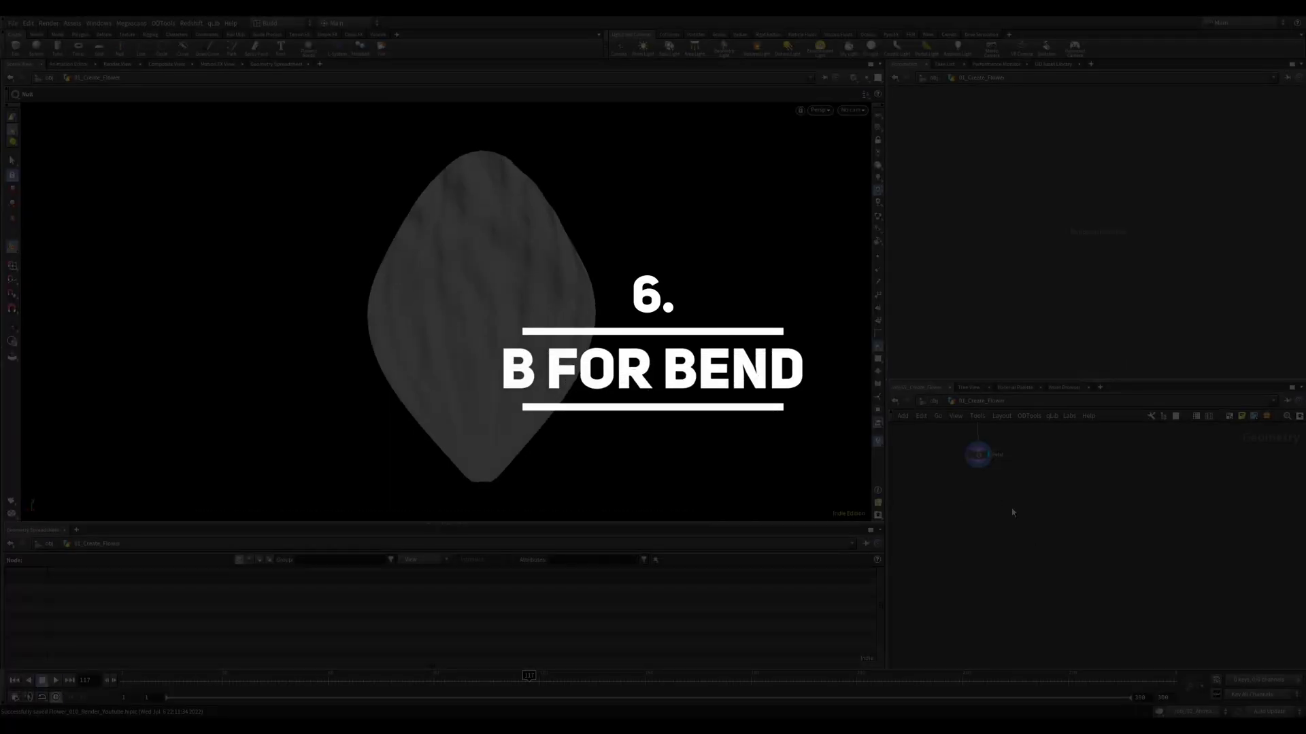
key("Tab")
type("bend")
key("Return")
left_click(985, 508)
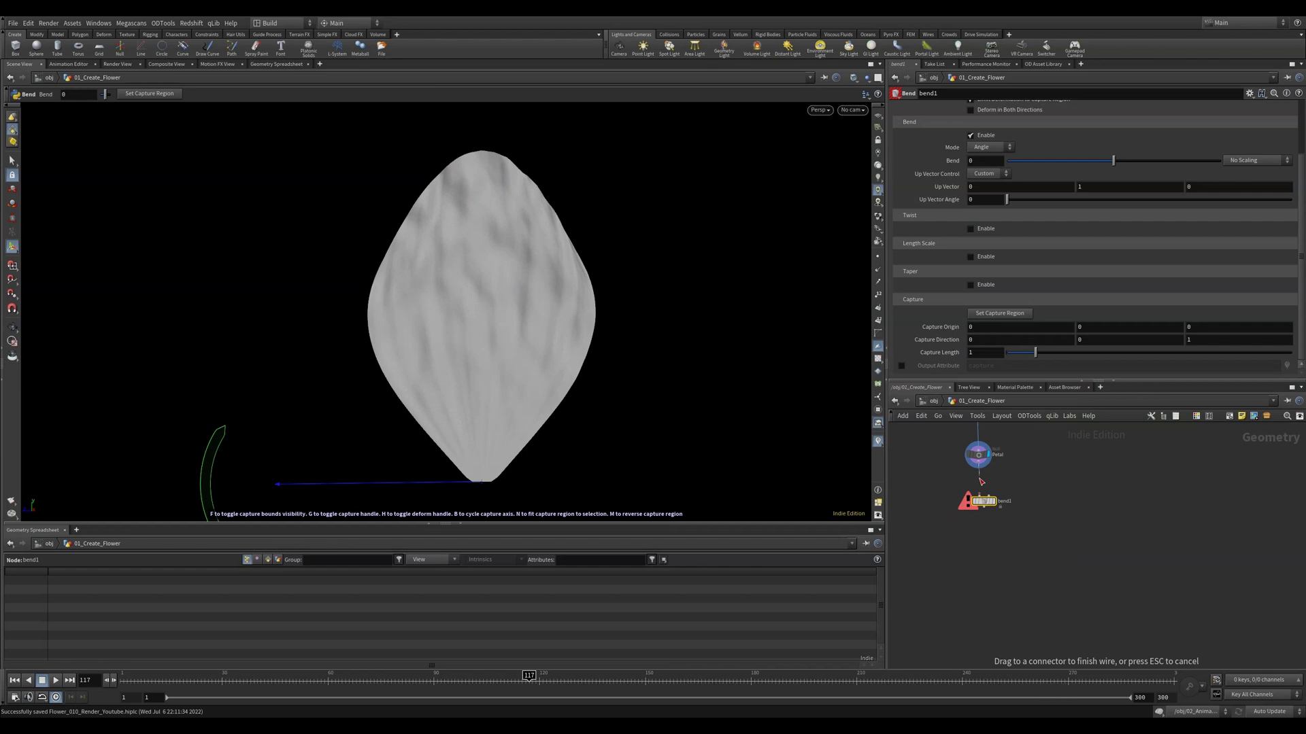
Step: Set the petal's bend angle to -90 and its up vector to 1, 0, 0
left_click_drag(1113, 163, 991, 183)
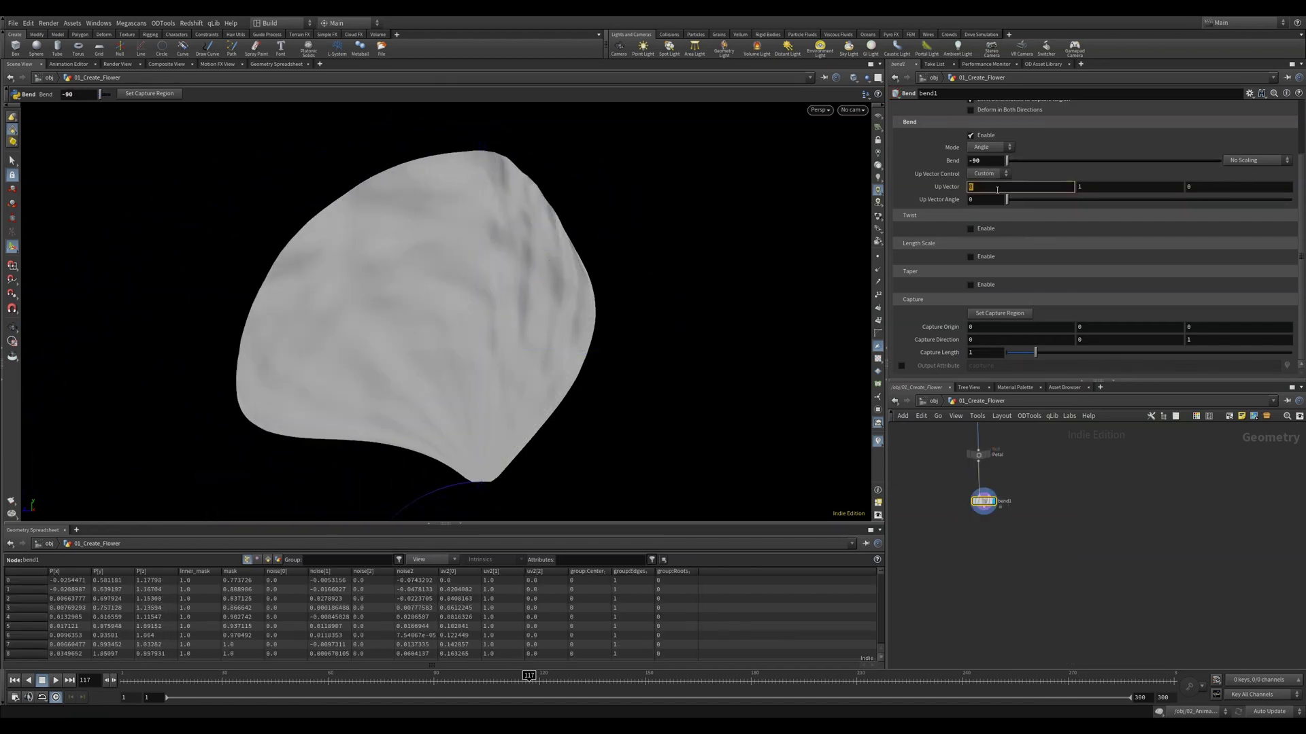
type("1")
key("Tab")
type("0")
key("Return")
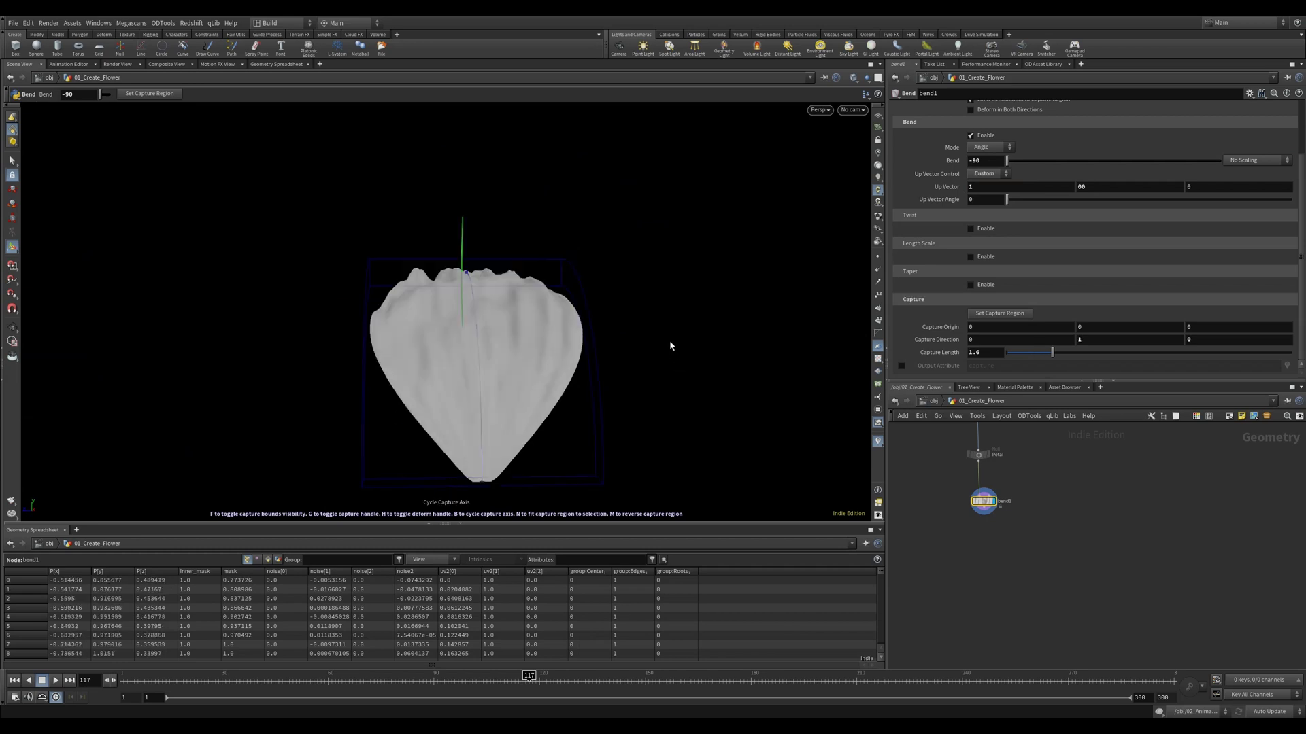
Step: Cycle the bend's capture axis to the Y direction and set the bend angle to 74.9
key("b")
key("b")
key("b")
key("b")
key("b")
key("b")
left_click_drag(1007, 160, 1203, 174)
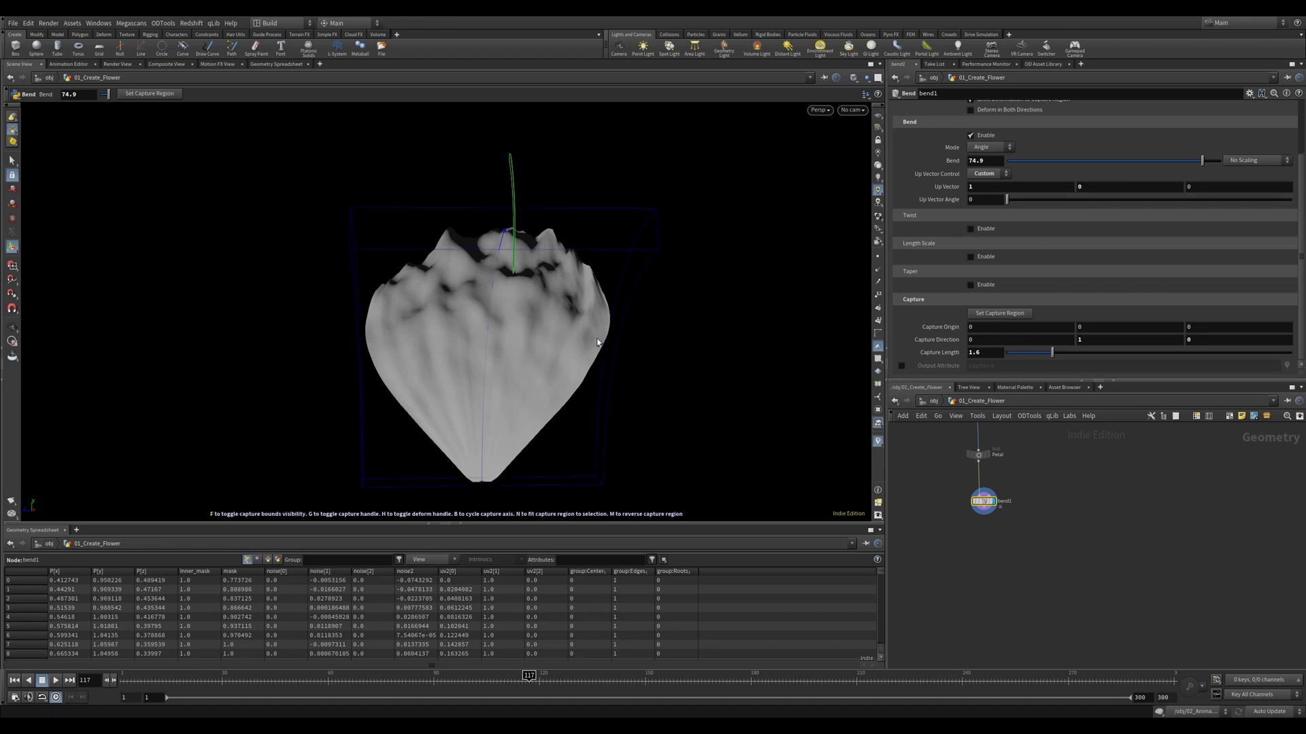
Step: Shorten the bend's capture length to 0.25 and move the capture region up along the petal
left_click_drag(560, 348, 539, 415, "alt")
left_click_drag(1052, 352, 1020, 352)
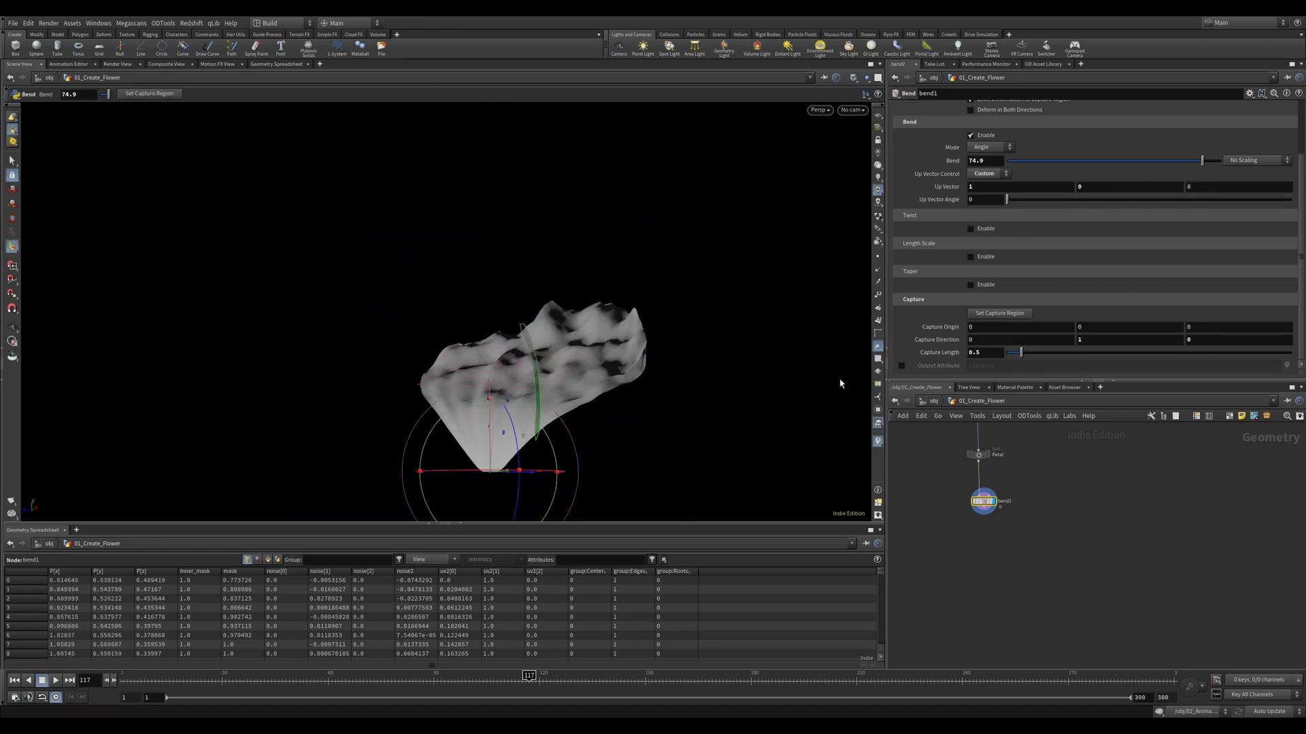
left_click_drag(491, 472, 490, 306)
left_click_drag(517, 285, 537, 262)
left_click_drag(537, 262, 503, 258, "alt")
left_click_drag(1020, 352, 1014, 352)
Step: Tilt and shift the bend's capture region across the upper petal, with a bend of about 106 degrees
left_click_drag(490, 292, 531, 279, "alt")
left_click_drag(531, 278, 578, 286)
left_click_drag(578, 286, 541, 306, "alt")
left_click_drag(540, 306, 550, 309)
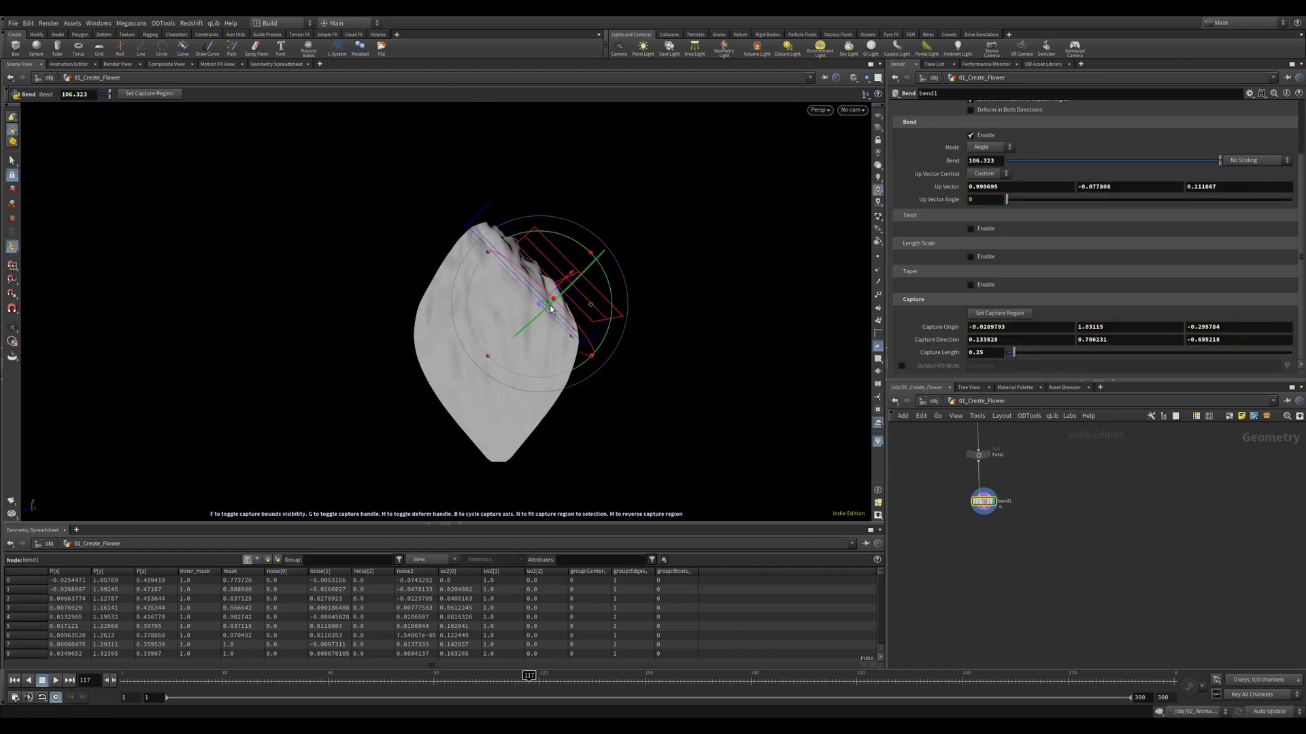
left_click_drag(551, 380, 596, 361)
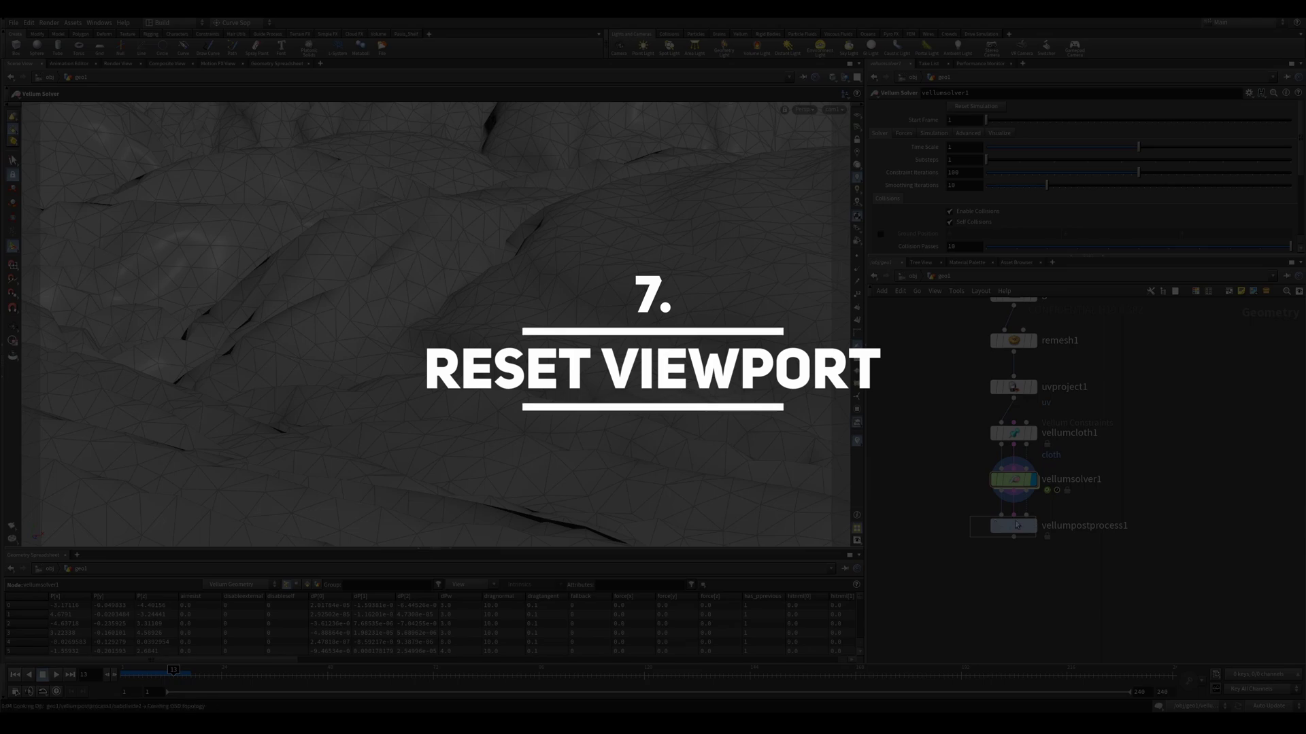
Step: Switch the viewport display among the Vellum nodes in geo1 to compare their geometry
left_click_drag(1016, 523, 968, 514)
key("r")
key("ctrl+z")
key("ctrl+z")
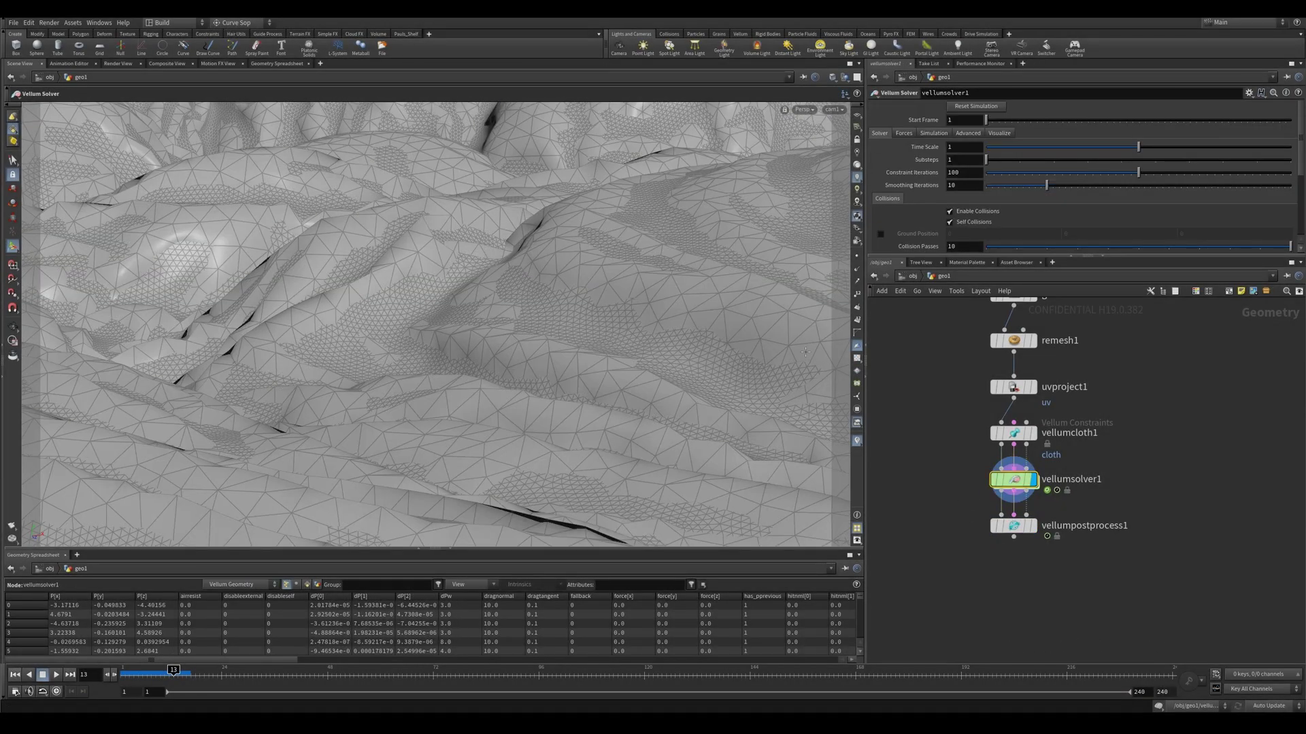
left_click(1032, 433)
key("r")
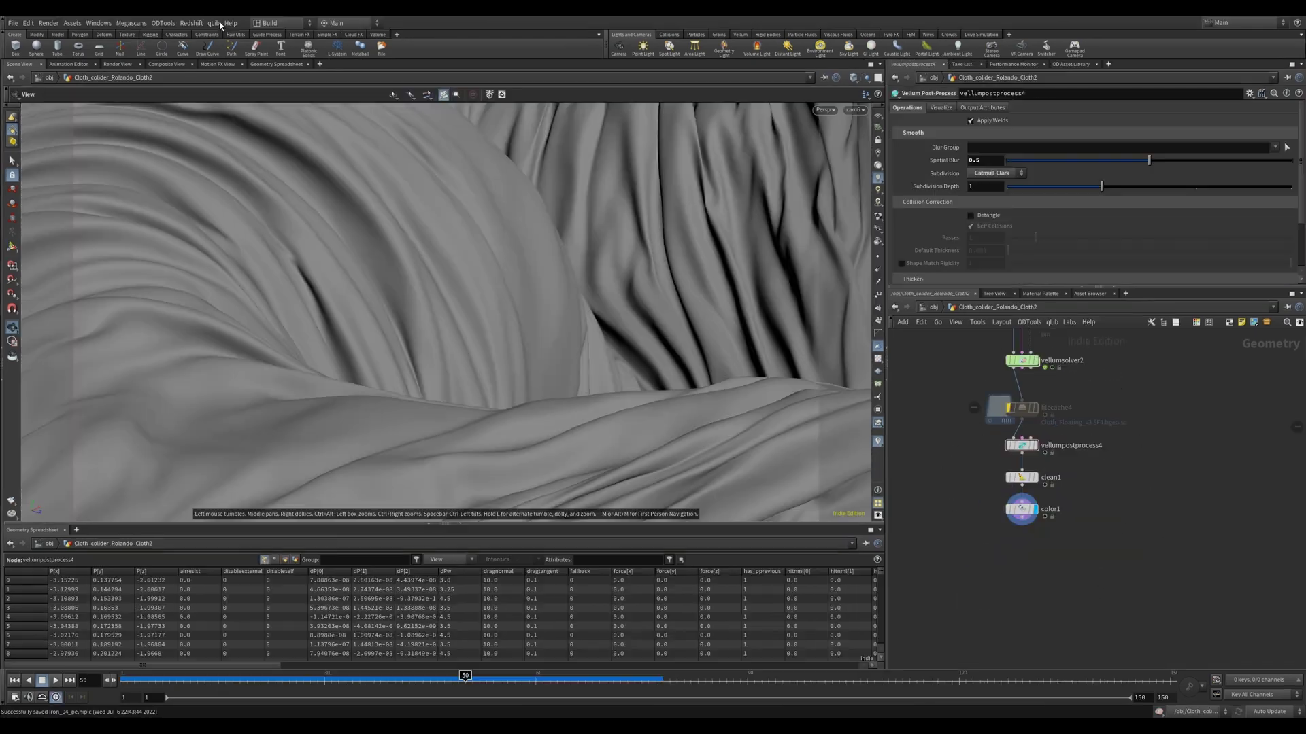
Step: Locate the Reset Viewport command and look up its hotkey by searching the Hotkey Manager for "reset view"
left_click(230, 24)
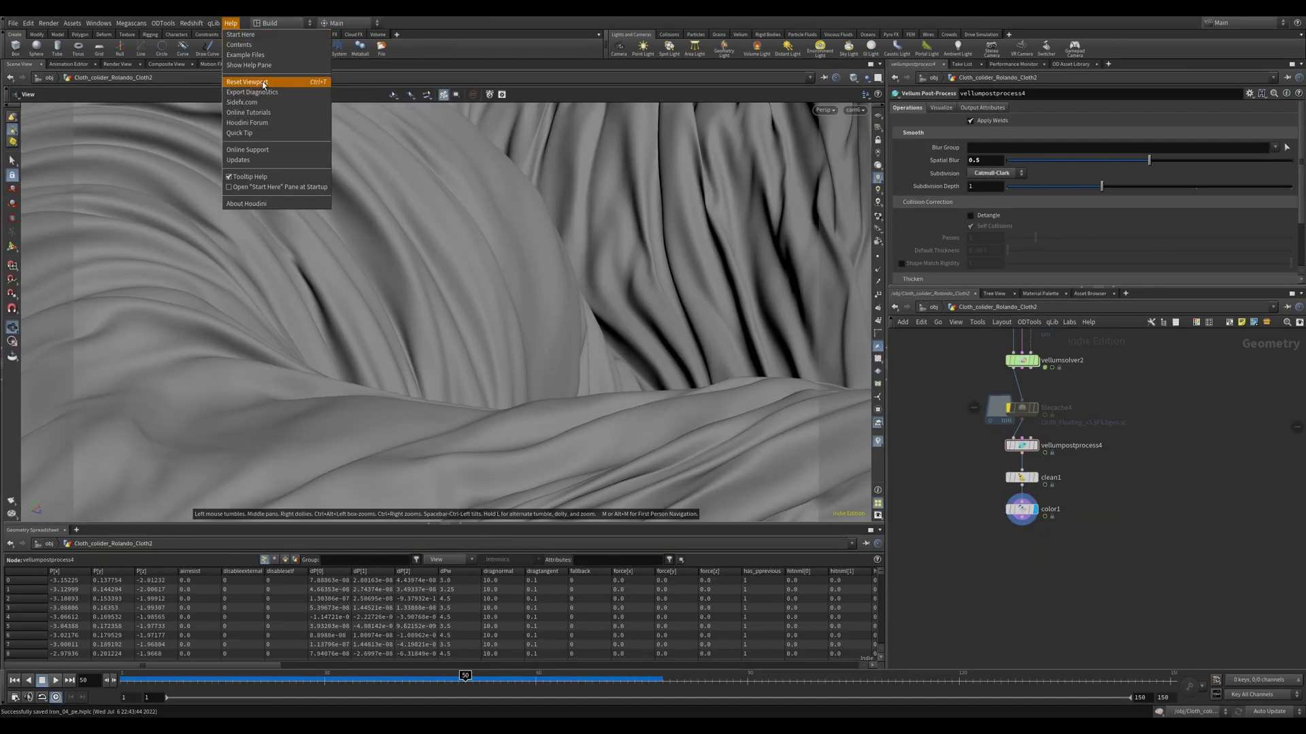
left_click(457, 54)
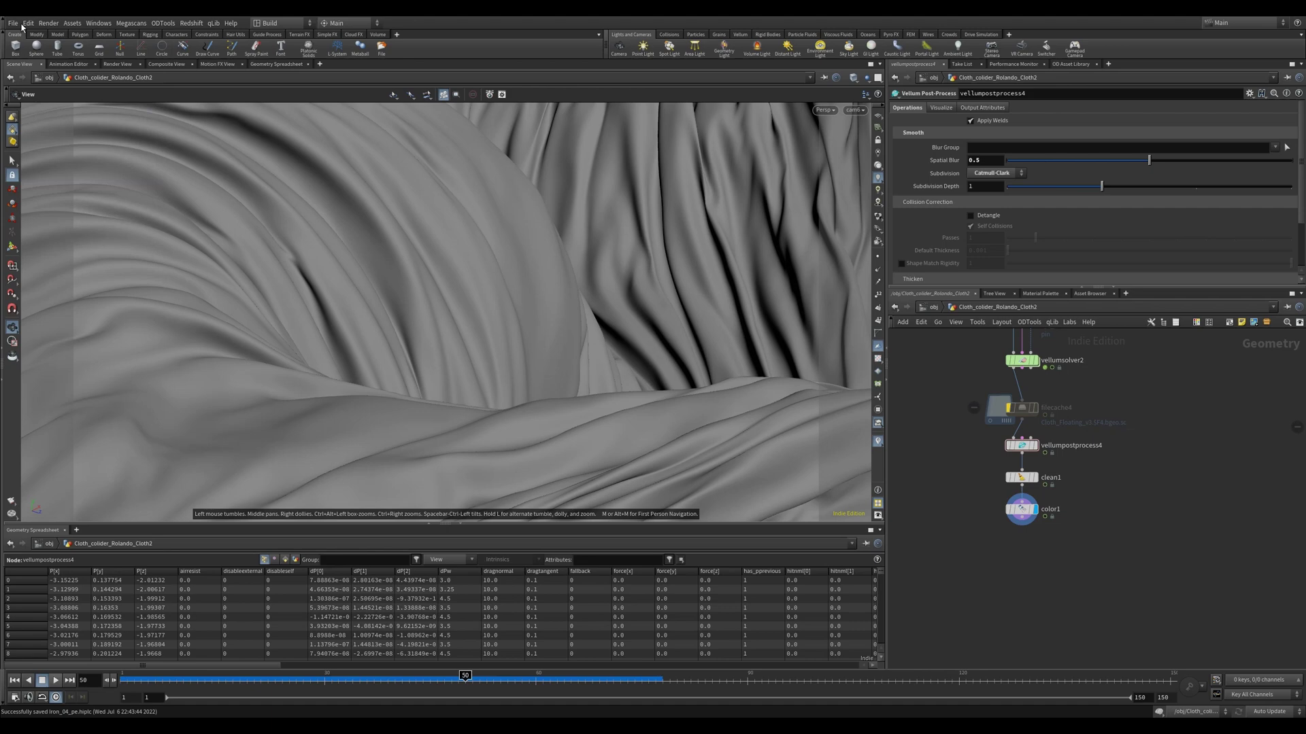
left_click(25, 23)
left_click(50, 124)
left_click_drag(522, 165, 501, 157)
left_click(855, 179)
type("reset")
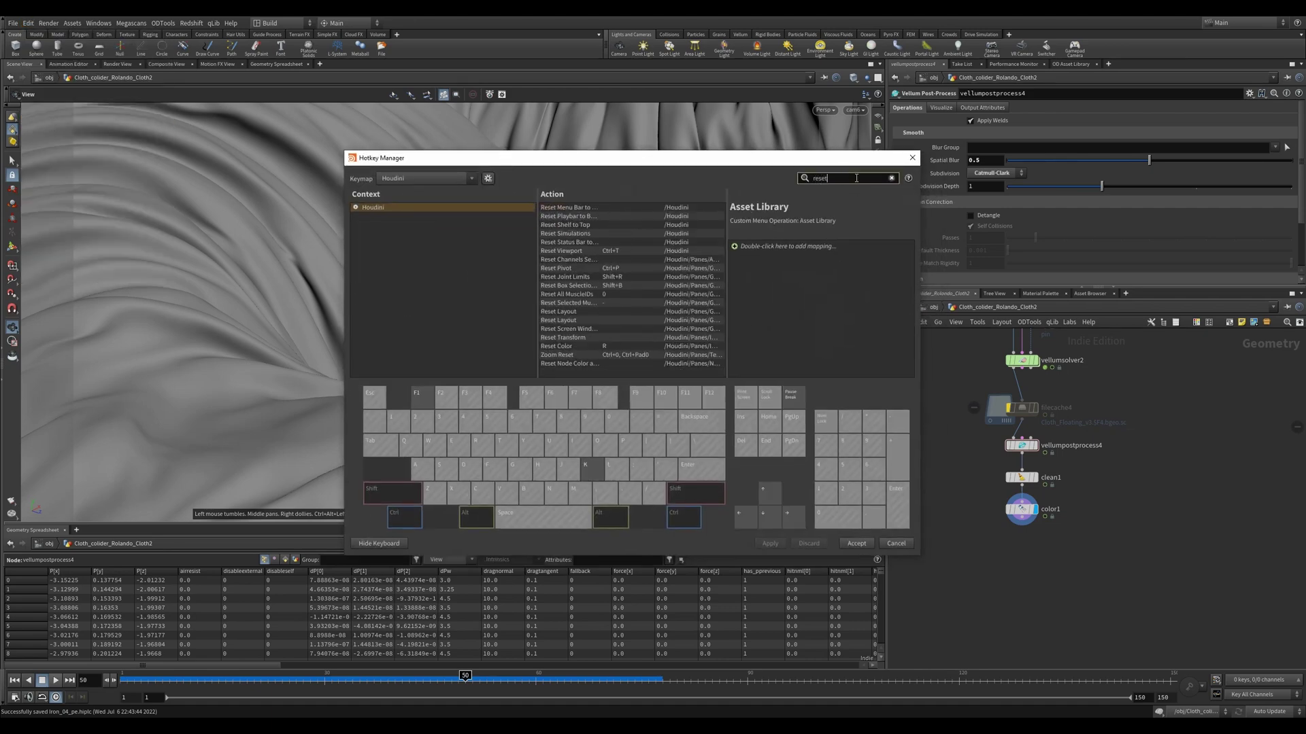
type(" view")
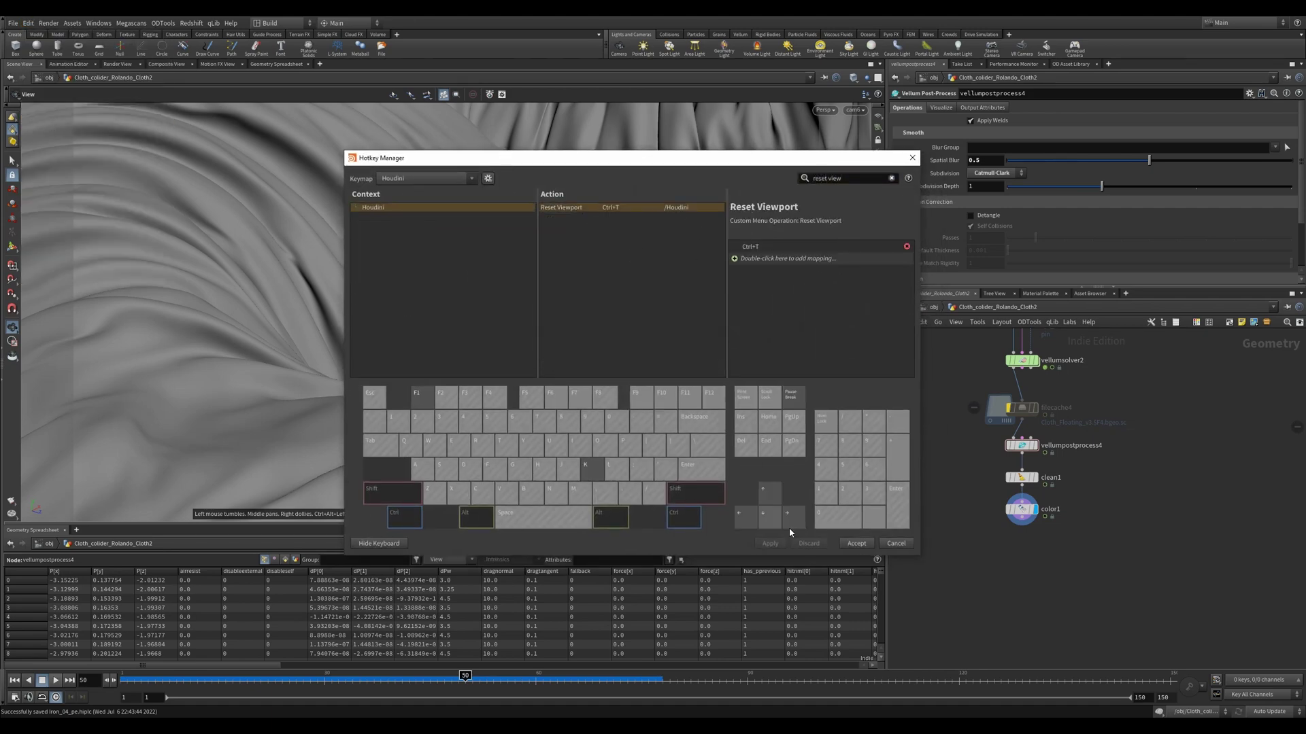
left_click(856, 543)
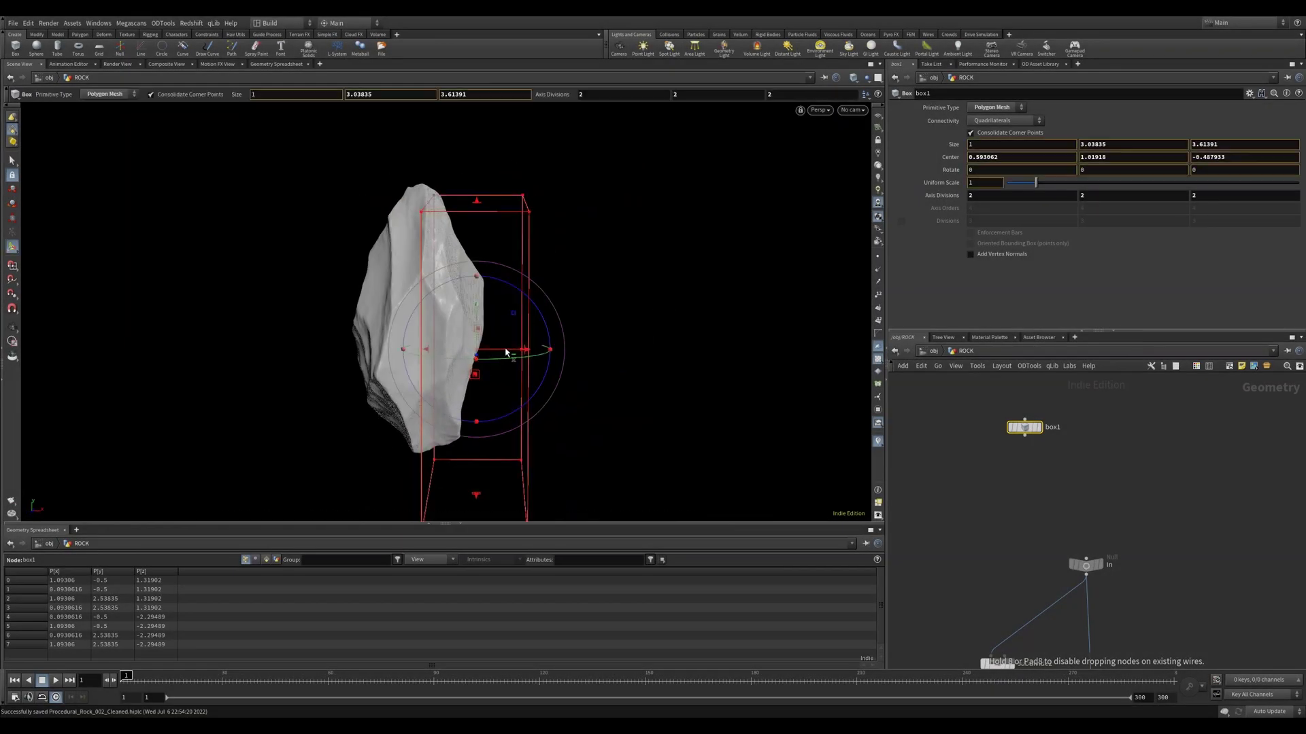
Step: Add a second Box node beside box1 in the ROCK network
key("shift+r")
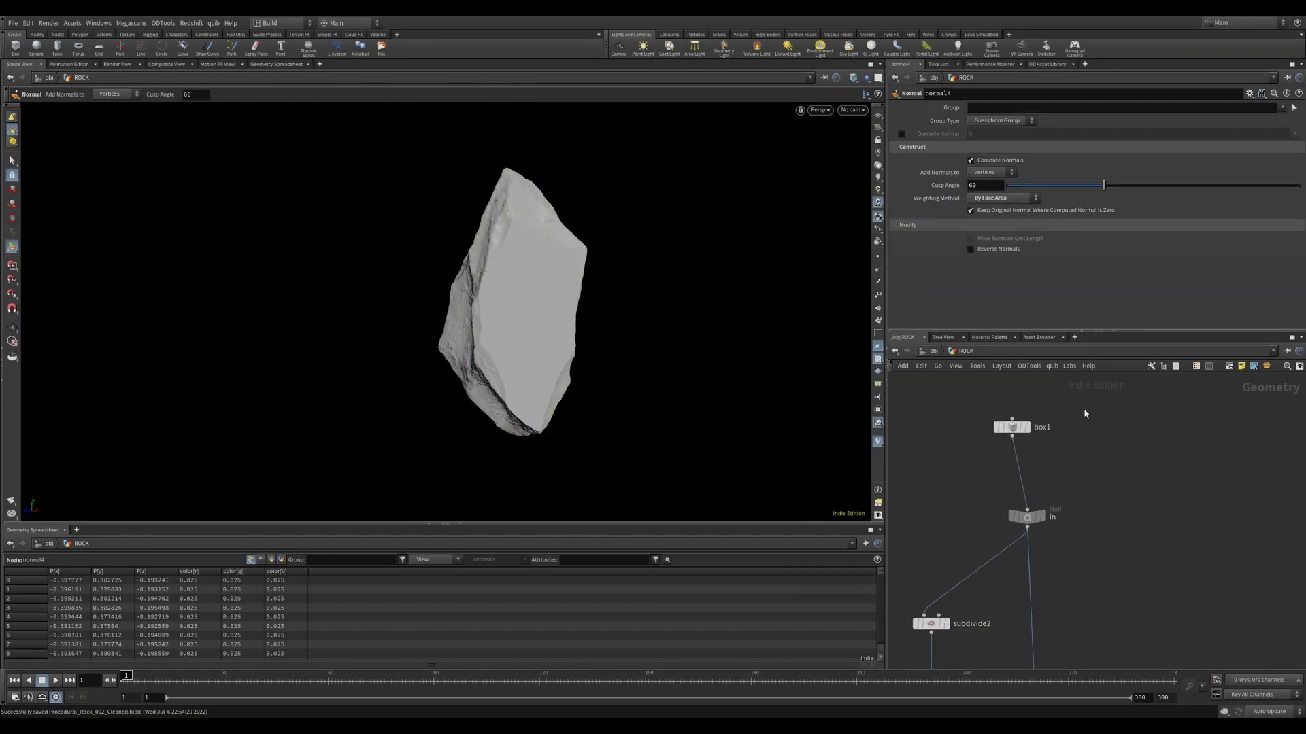
scroll(1059, 424, "up", 3)
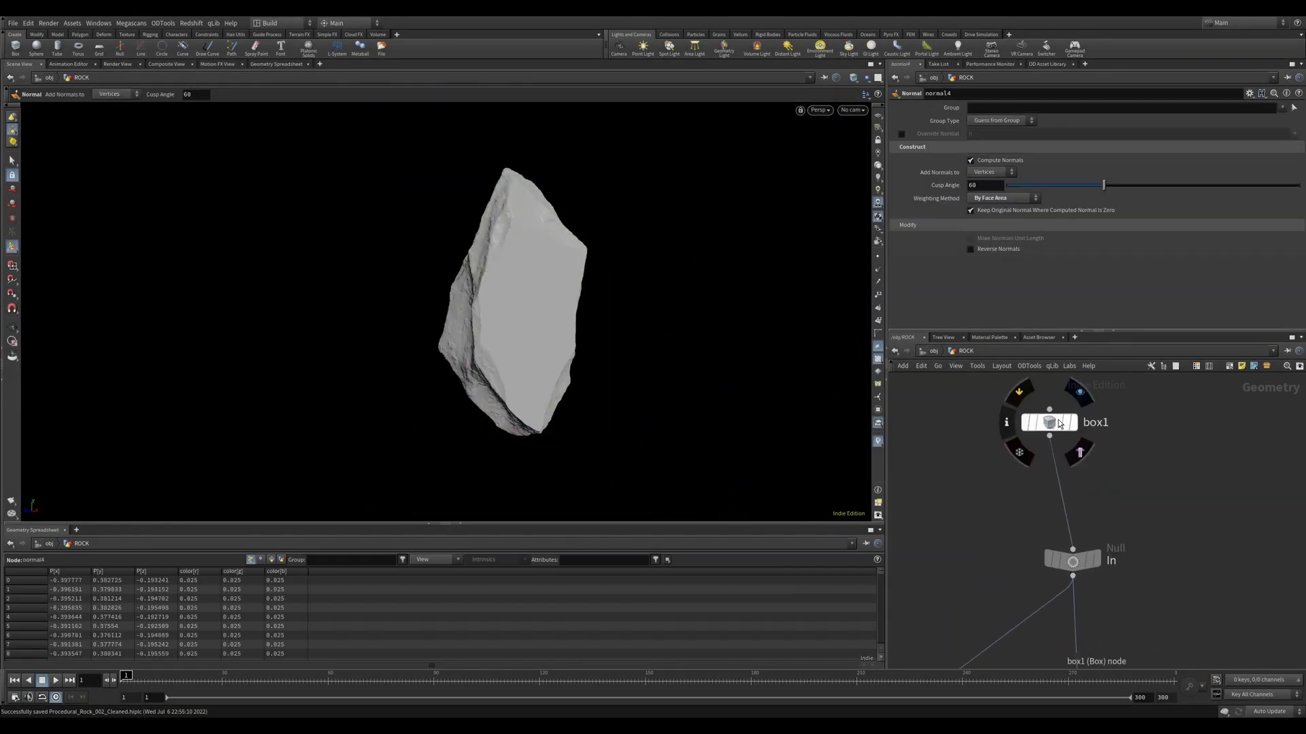
left_click_drag(530, 272, 557, 278, "alt")
key("Tab")
type("box")
key("Return")
left_click(1133, 460)
left_click_drag(544, 326, 589, 315, "alt")
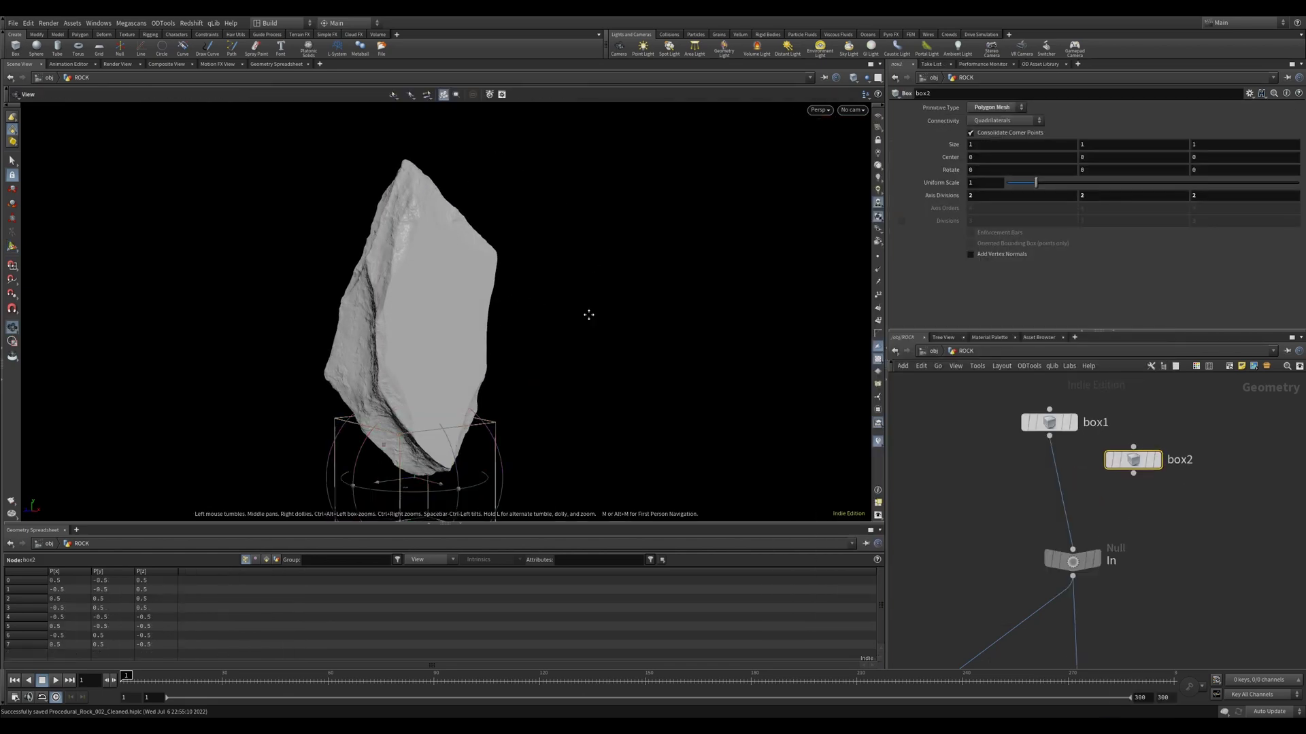
Step: Resize box2 to about 2.8 by 3.0 by 1 and position it so it cuts into the rock's side
left_click_drag(469, 435, 480, 170)
left_click_drag(519, 314, 490, 319)
left_click_drag(516, 327, 466, 341)
left_click_drag(517, 300, 558, 306, "alt")
left_click_drag(556, 197, 556, 151)
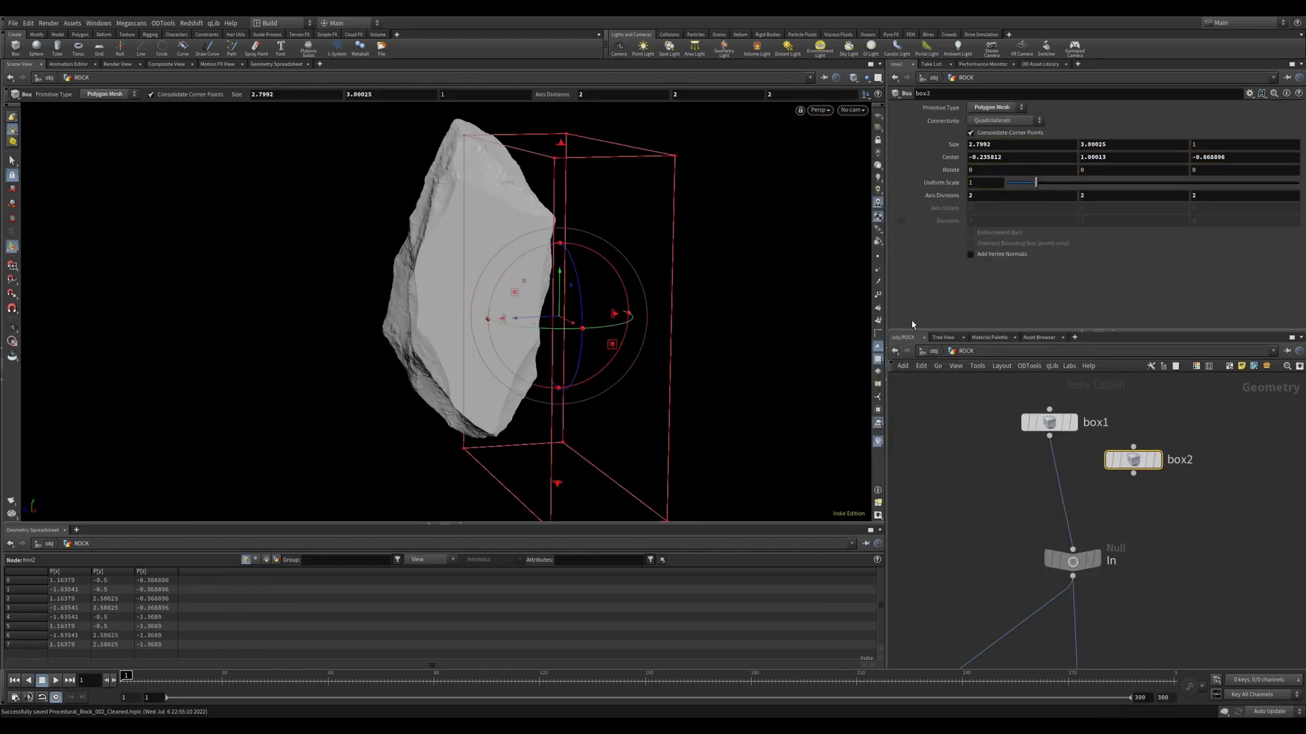
mouse_move(584, 279)
left_mouse_down("alt")
mouse_move(536, 276)
mouse_move(629, 256)
mouse_move(573, 297)
mouse_move(525, 294)
left_mouse_up("alt")
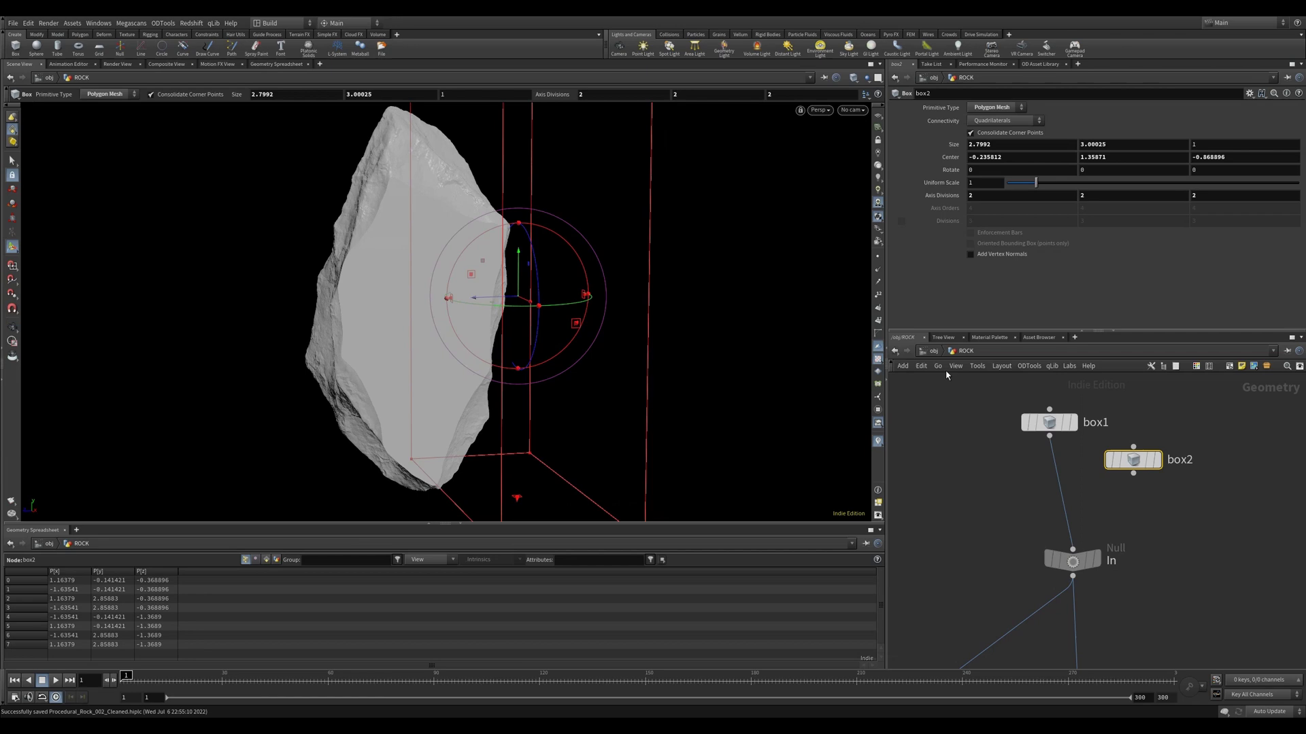
Step: Merge box1 and box2 and feed the merged result into the In null in place of box1
left_click(1105, 489)
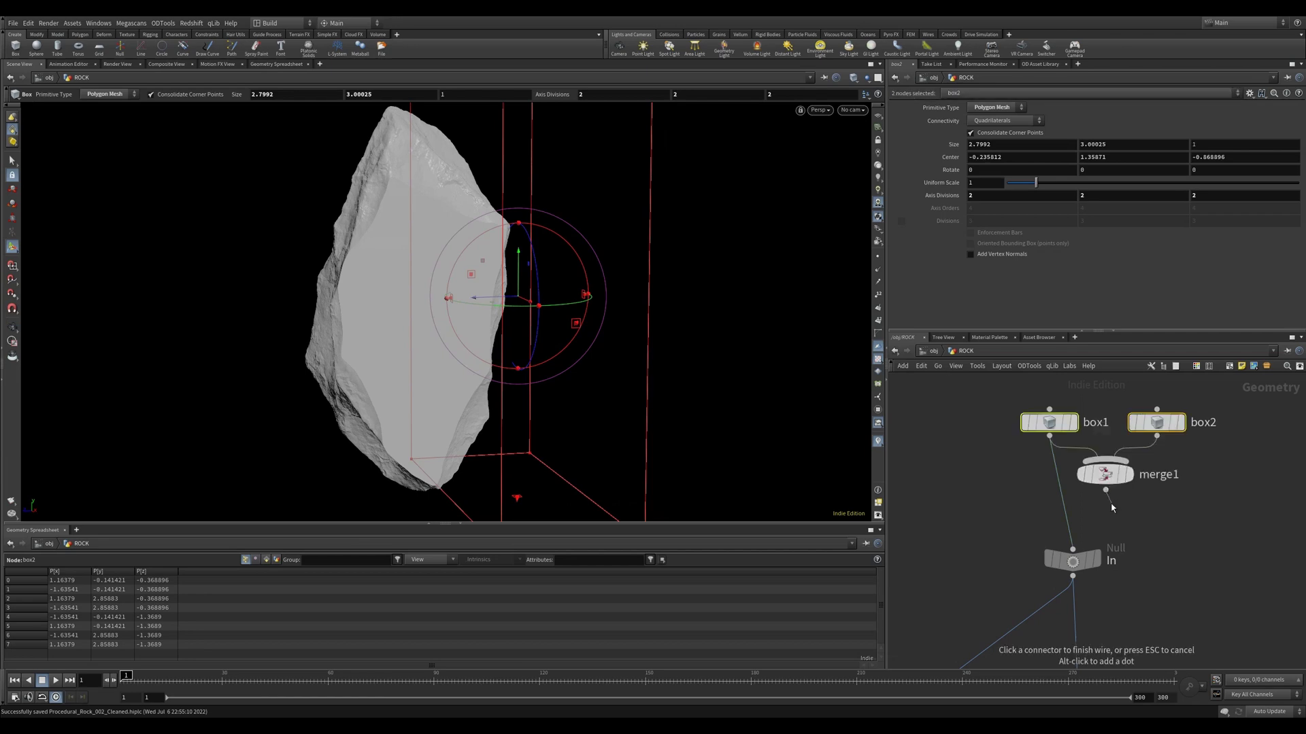
left_click(1072, 549)
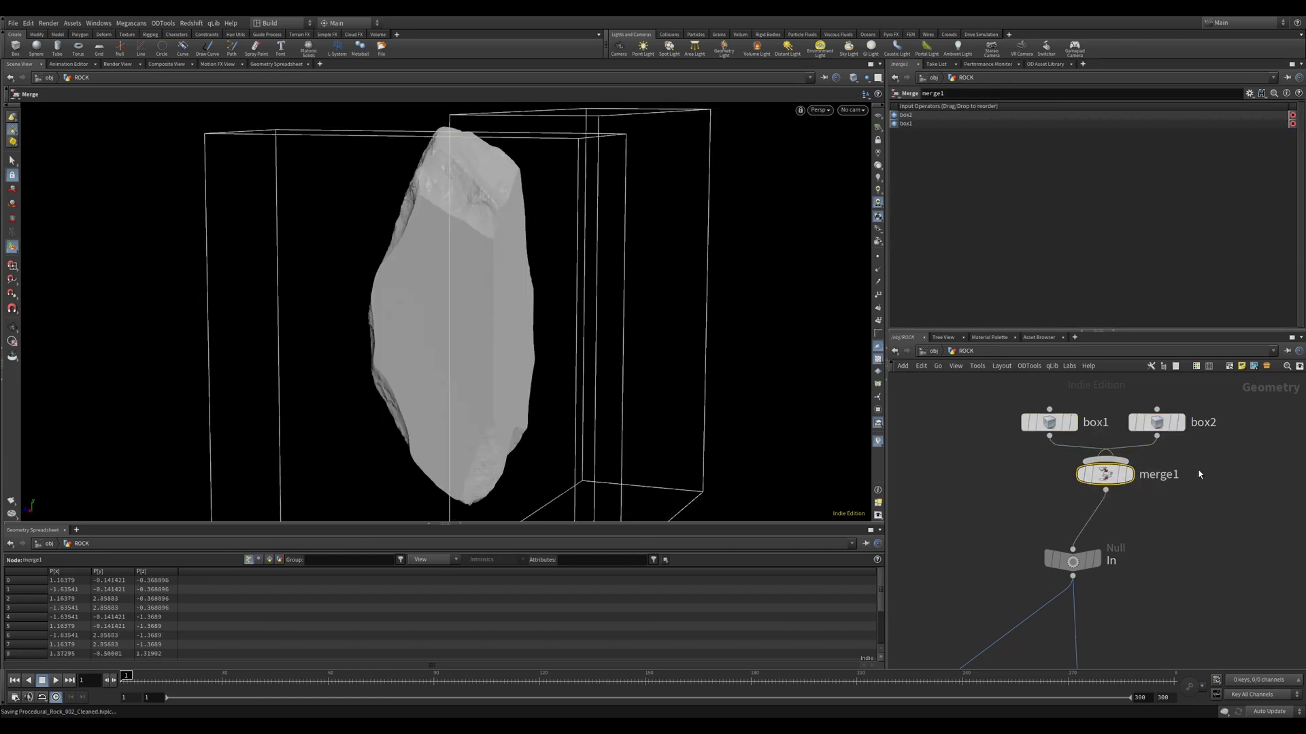
middle_click_drag(1200, 473, 1188, 510)
left_click_drag(1093, 576, 1047, 599)
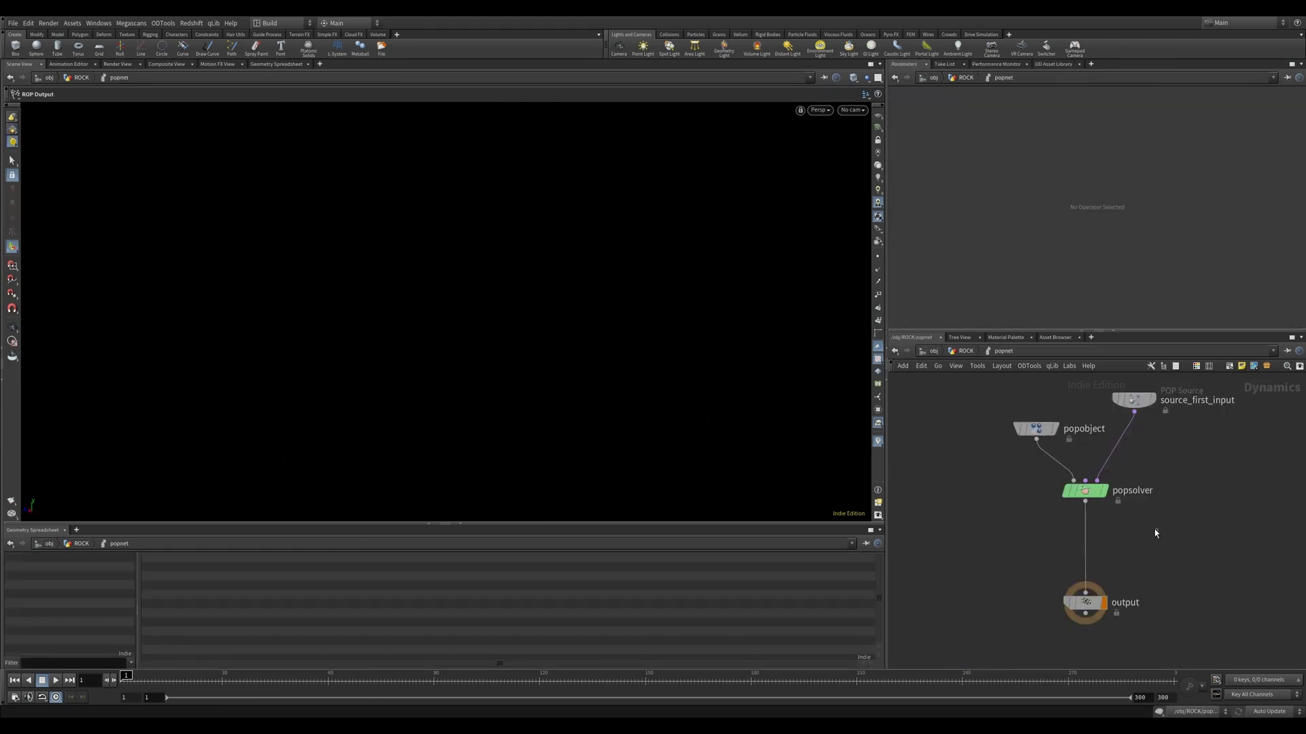
Step: Insert a Merge node between the popsolver and output nodes of the popnet
key("Tab")
type("merge")
key("Return")
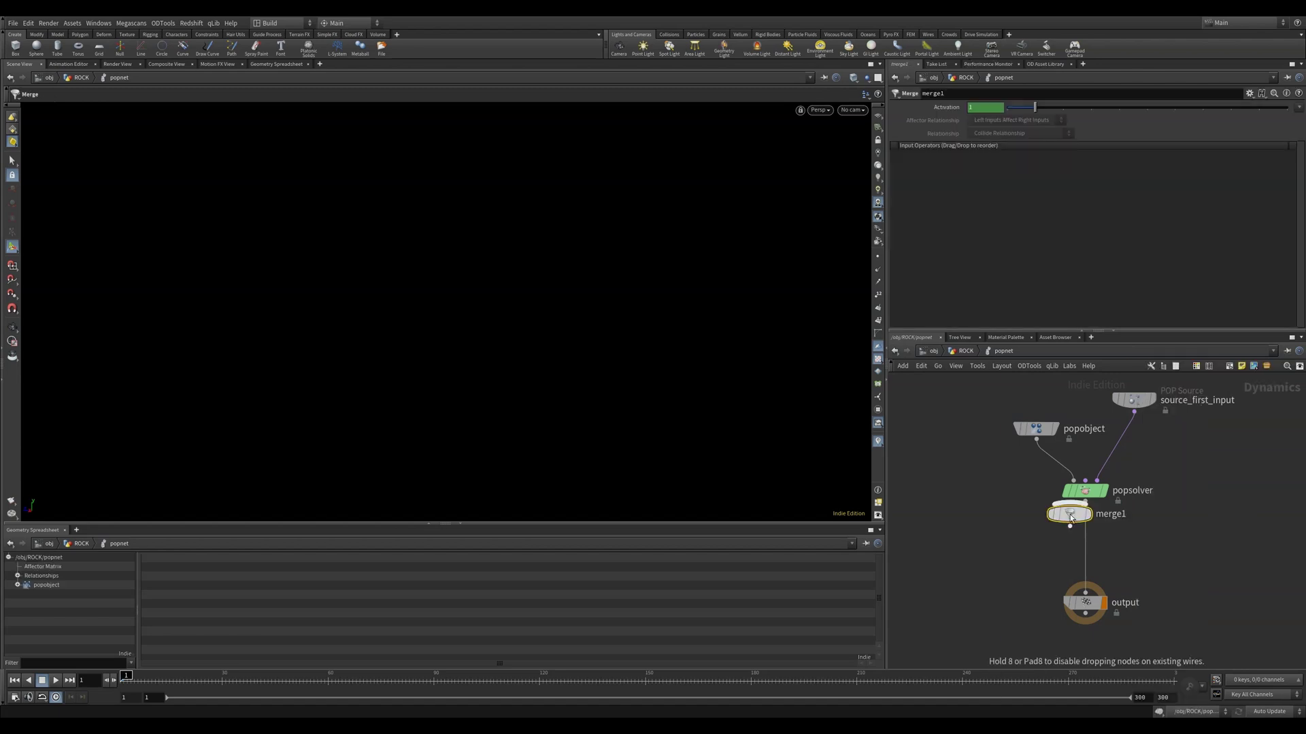
left_click(1071, 514)
Step: Add a Static Object node and connect it to merge1 as the input ahead of popsolver
key("Tab")
type("static")
key("Return")
left_click(942, 483)
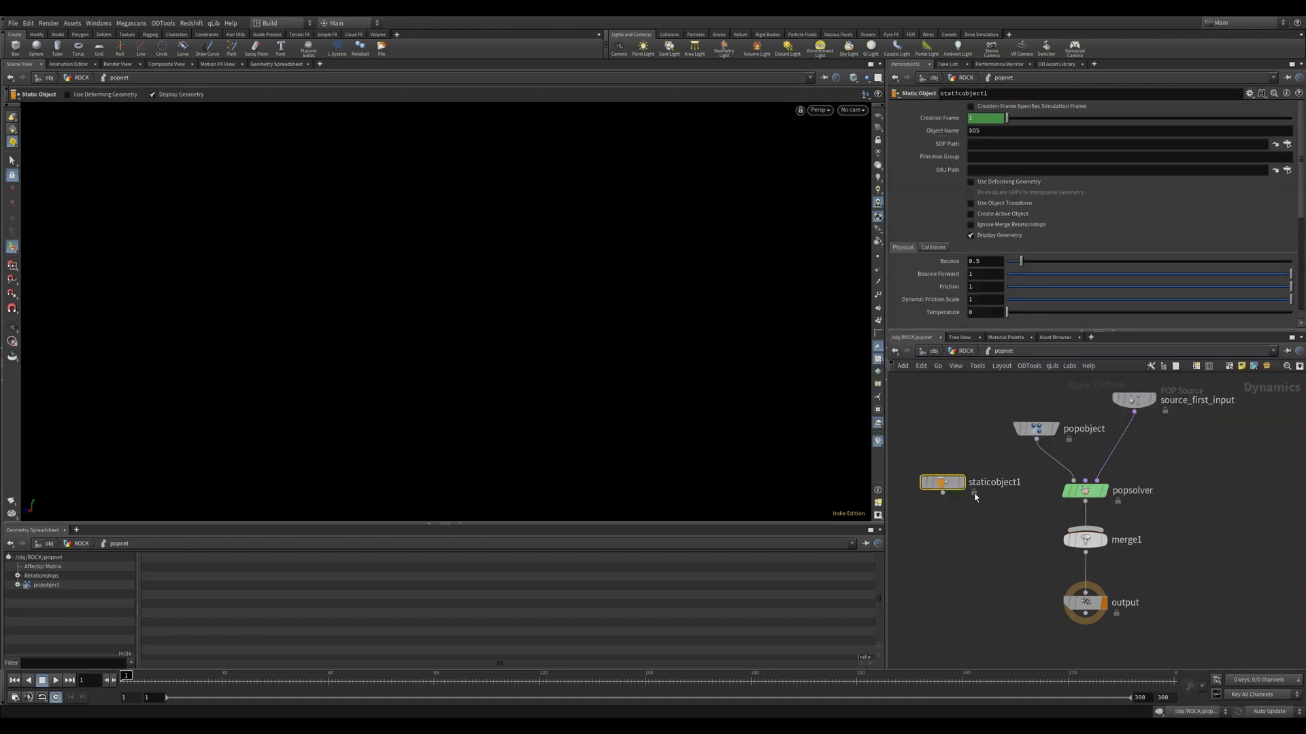
left_click_drag(943, 492, 1088, 527)
left_click_drag(1134, 516, 1076, 544)
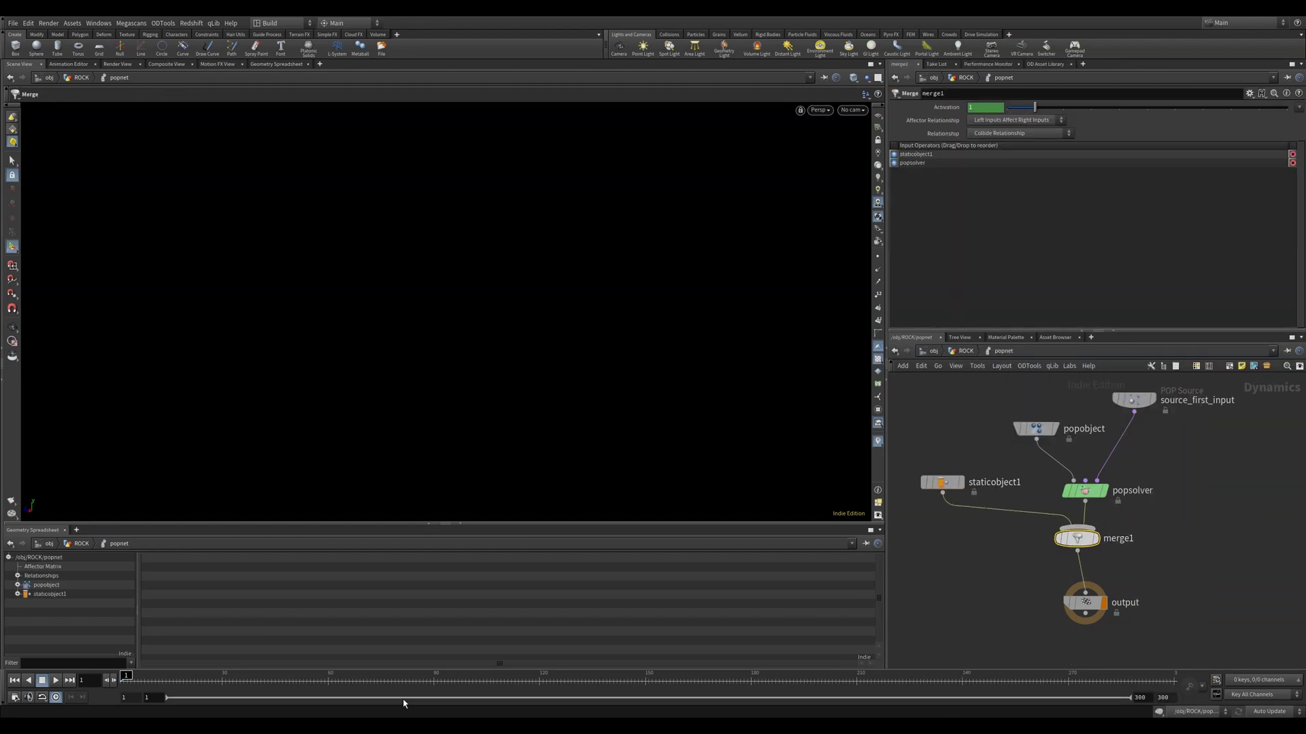